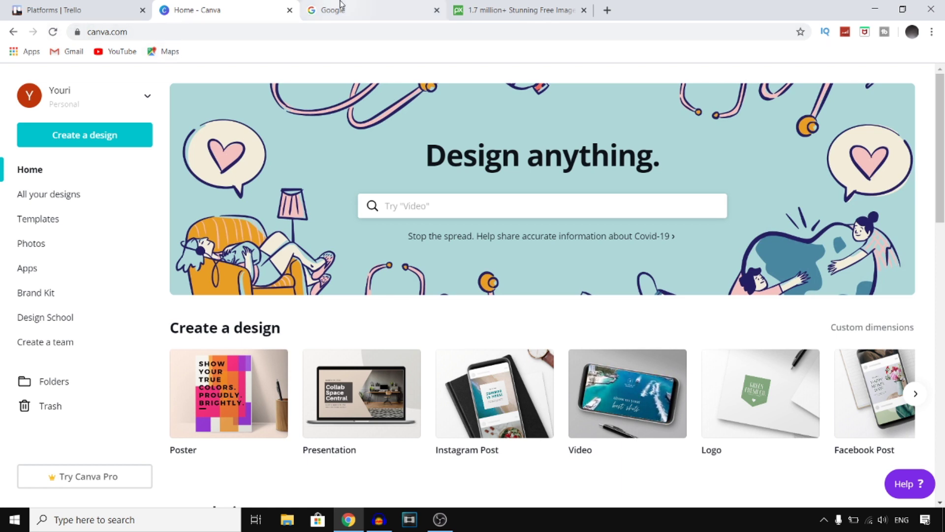
# - Search Google for "canva"
pyautogui.click(323, 11)
pyautogui.write('can')
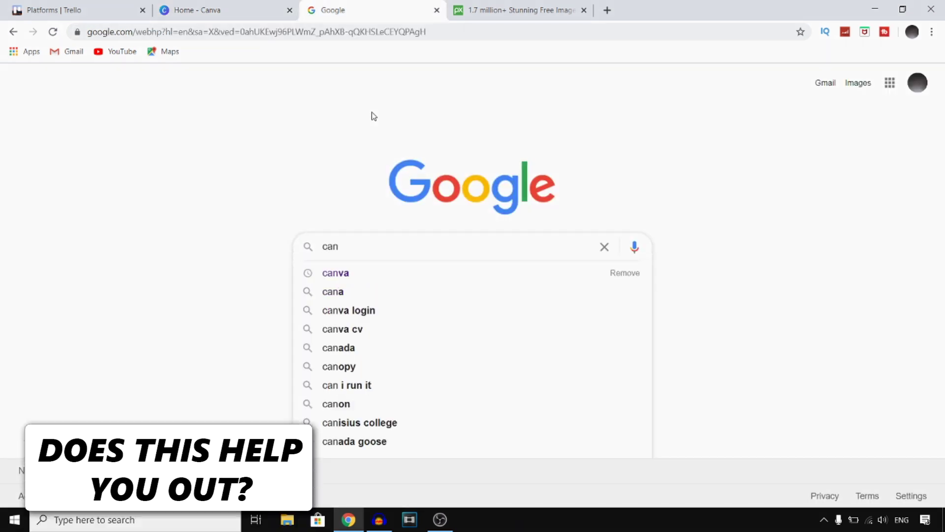
pyautogui.press('Down')
pyautogui.press('Return')
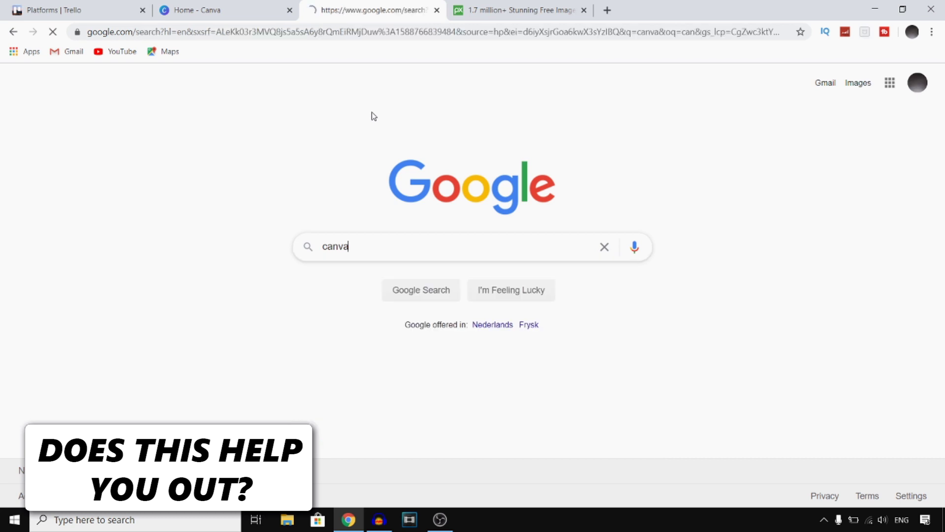
# - View the open Canva and Pixabay home pages, and return to the Canva home page
pyautogui.click(266, 10)
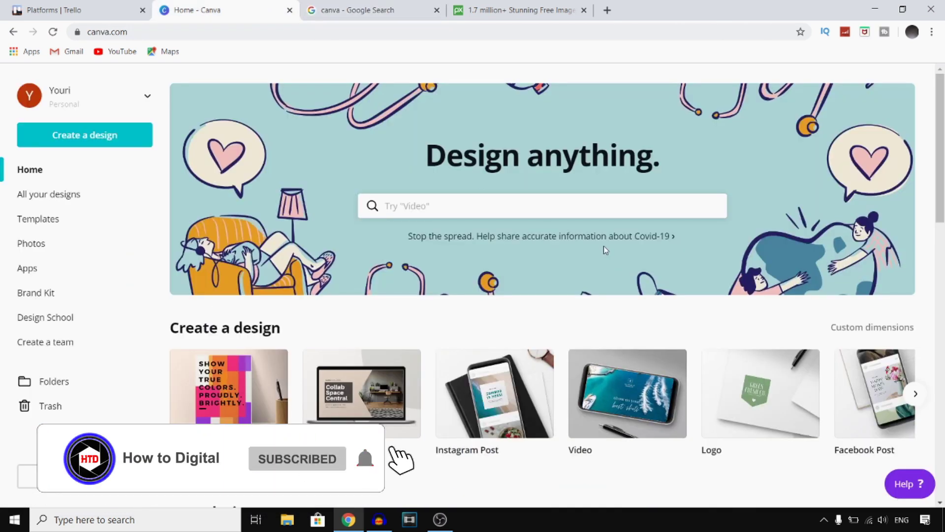
pyautogui.click(544, 6)
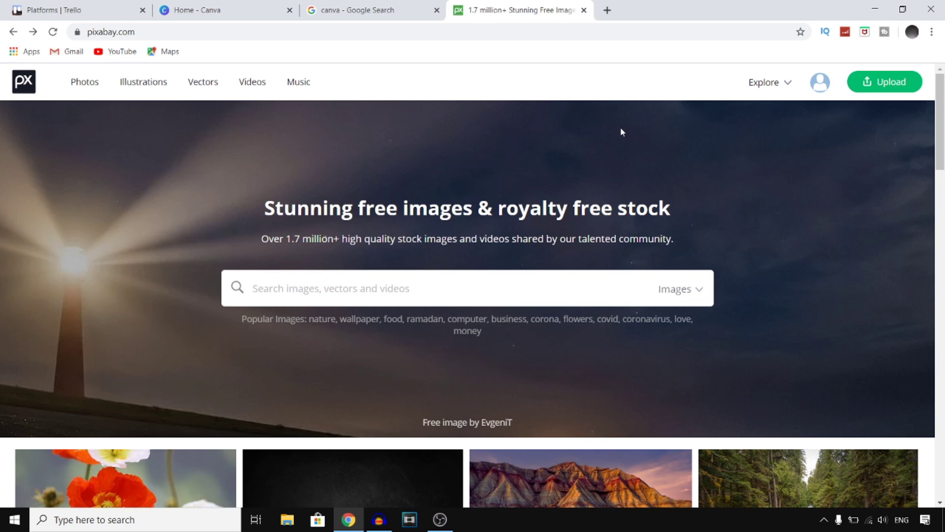
pyautogui.click(238, 9)
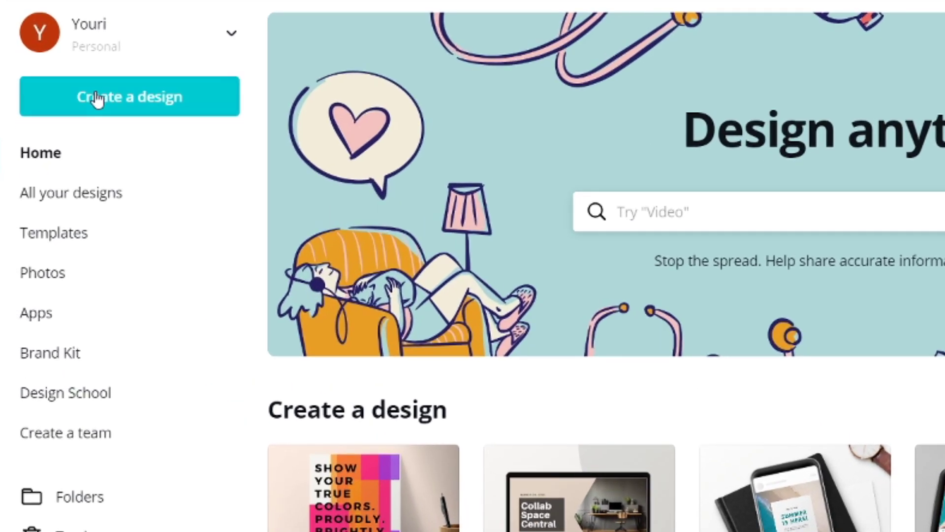
# - Create a new design with custom dimensions of 1440 × 1440 px
pyautogui.click(64, 136)
pyautogui.scroll(-5, 243, 475)
pyautogui.scroll(-1, 241, 473)
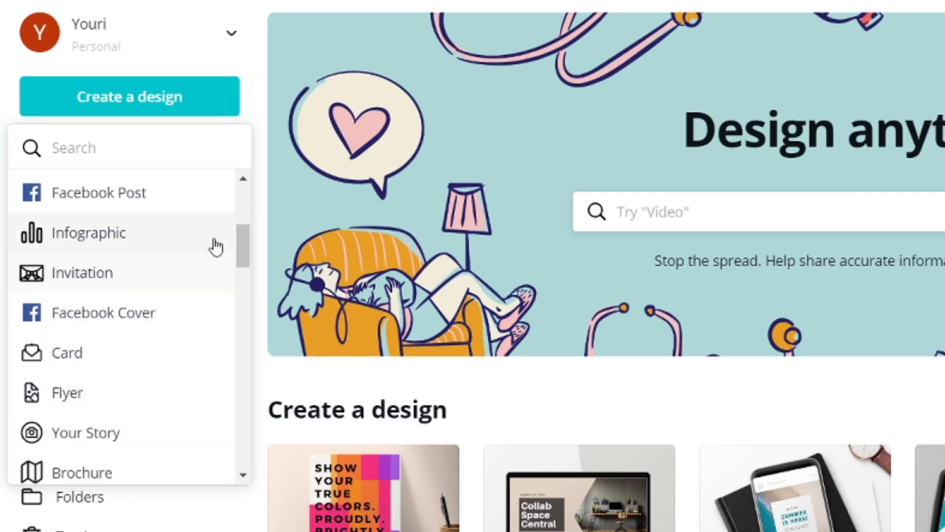
pyautogui.moveTo(244, 245); pyautogui.dragTo(226, 167)
pyautogui.click(59, 200)
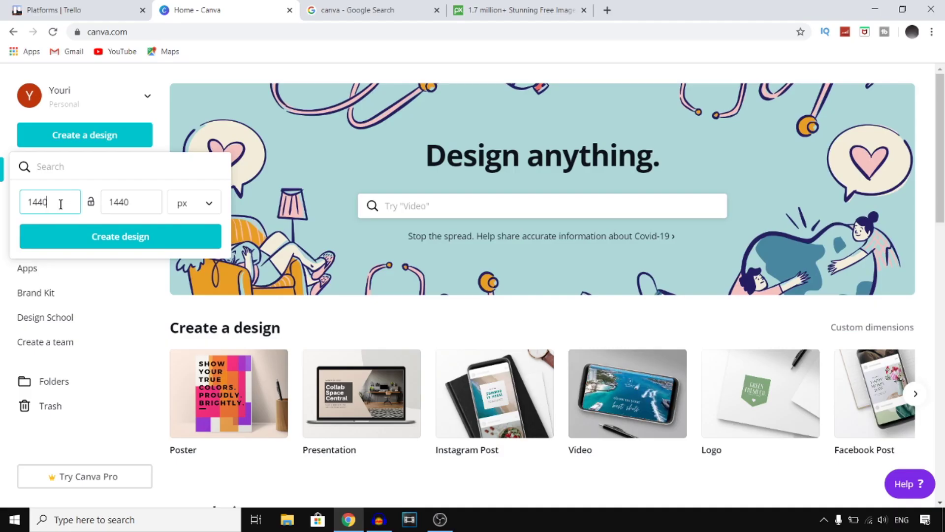
pyautogui.doubleClick(60, 204)
pyautogui.press('Tab')
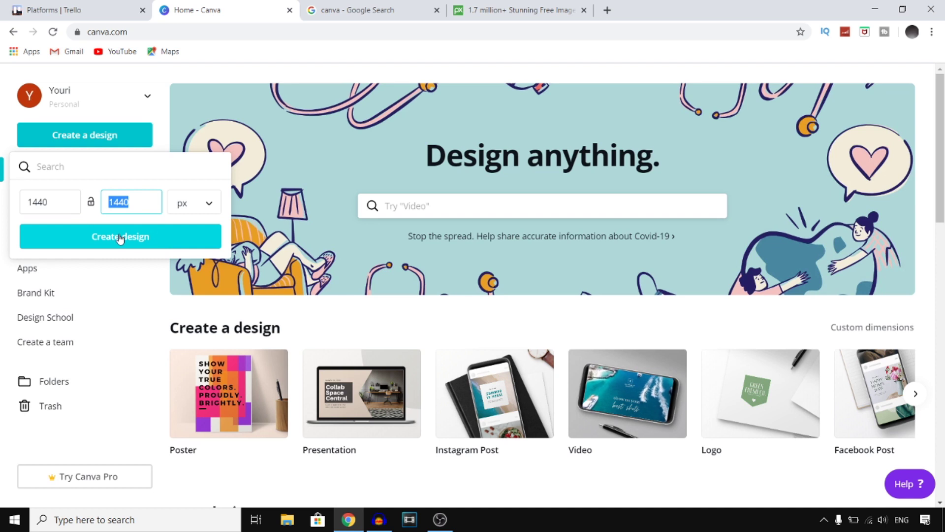
pyautogui.click(183, 210)
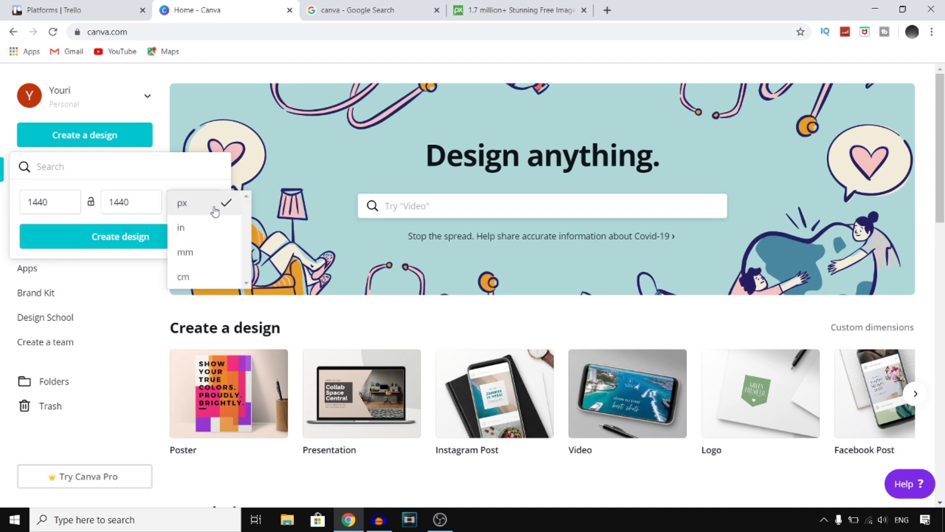
pyautogui.click(121, 238)
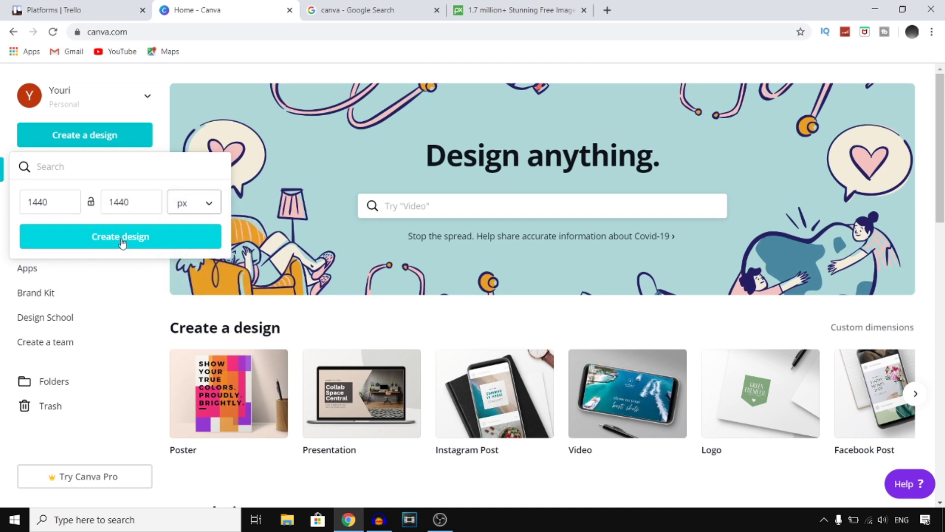
pyautogui.click(143, 236)
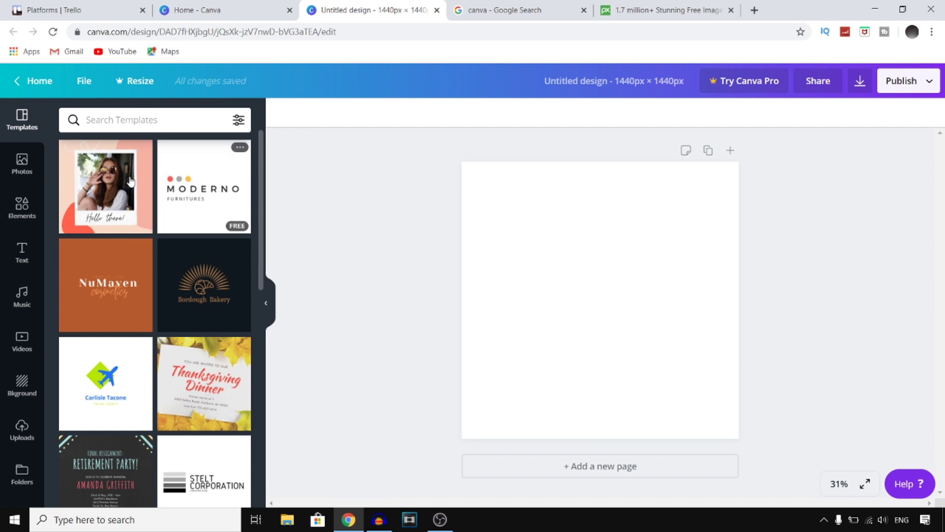
# - Browse the free backgrounds and apply the bright blue sky gradient to the blank page
pyautogui.scroll(-5, 226, 224)
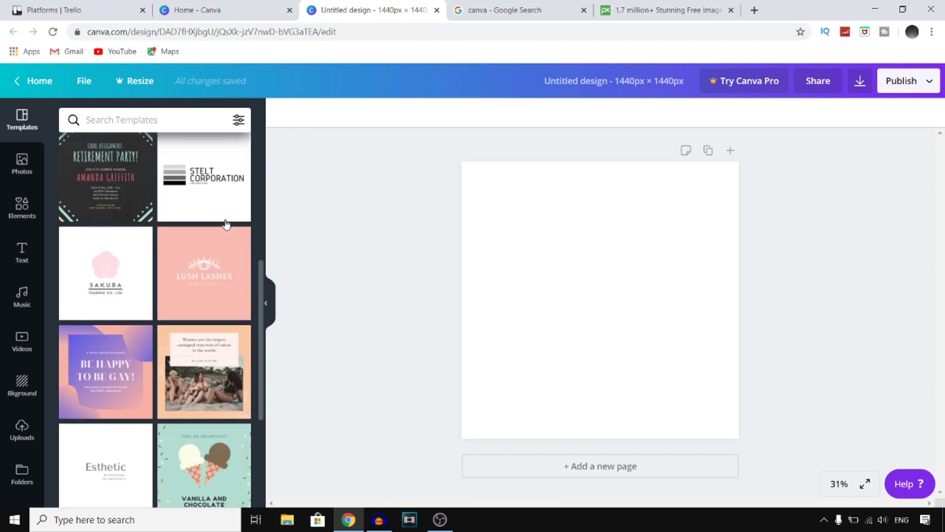
pyautogui.click(21, 384)
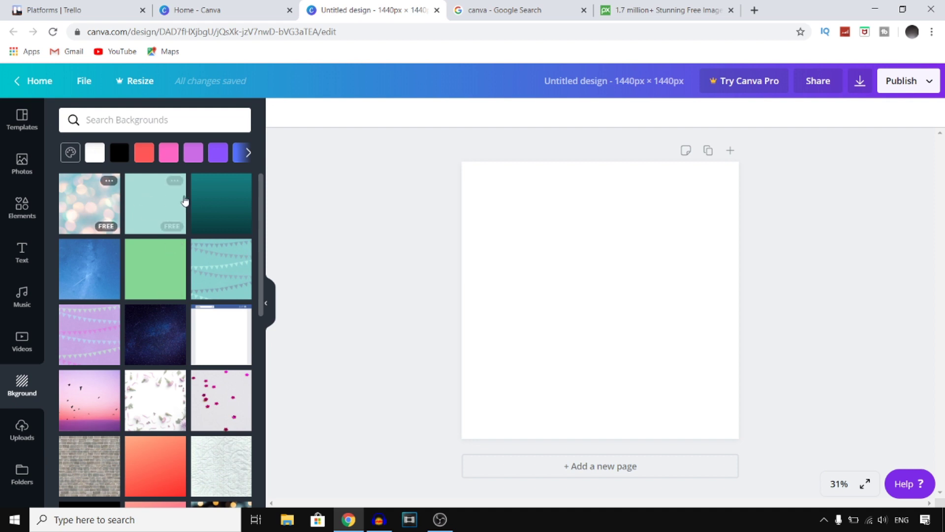
pyautogui.scroll(-1, 209, 333)
pyautogui.scroll(-4, 209, 332)
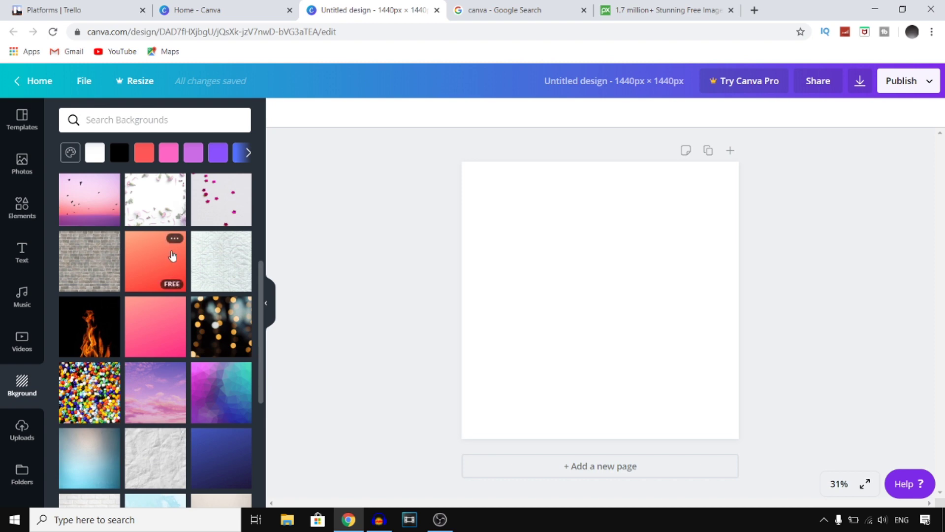
pyautogui.scroll(4, 172, 281)
pyautogui.scroll(-5, 175, 290)
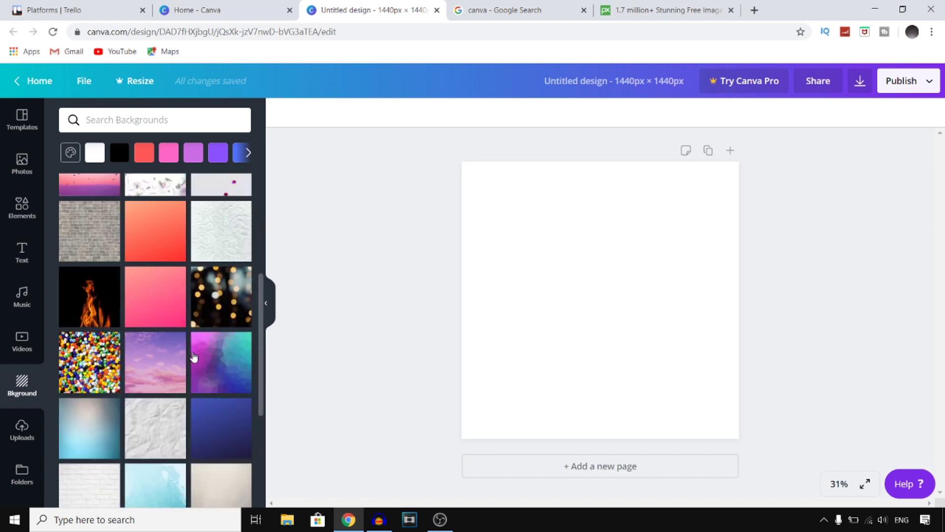
pyautogui.scroll(3, 172, 334)
pyautogui.scroll(2, 172, 342)
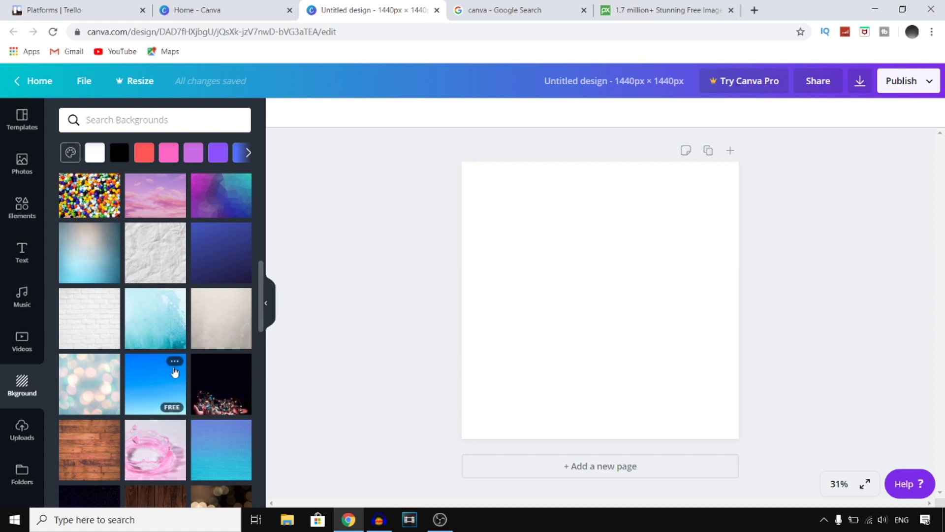
pyautogui.click(155, 387)
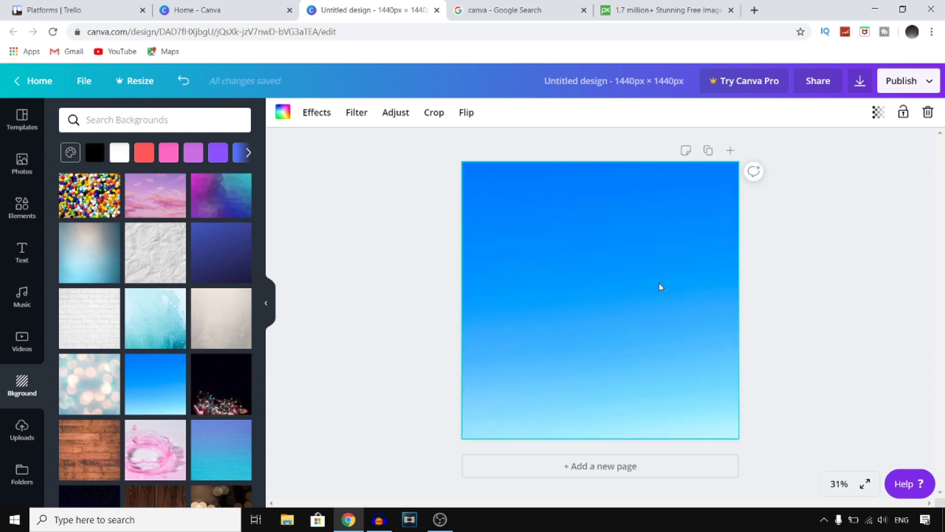
pyautogui.click(762, 291)
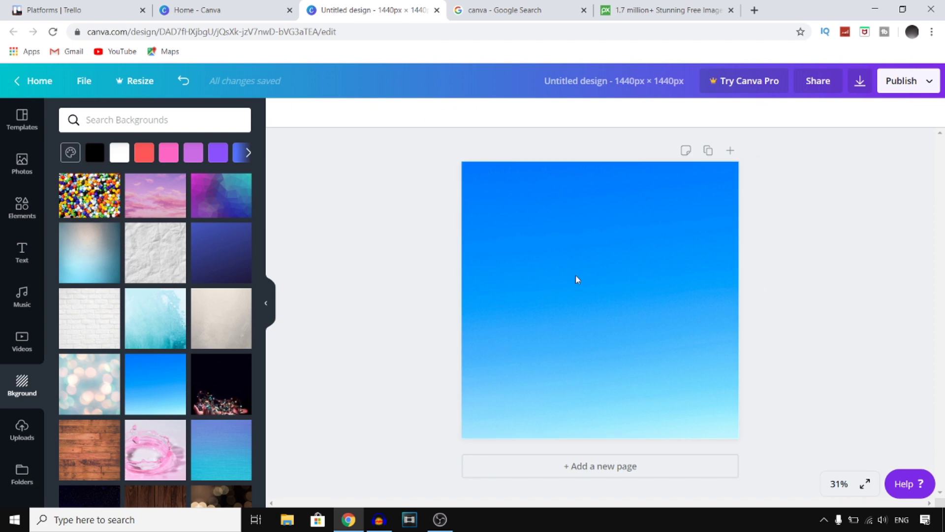
# - Try the light blue water background, and replace it with the peach-to-orange gradient background
pyautogui.scroll(-15, 158, 302)
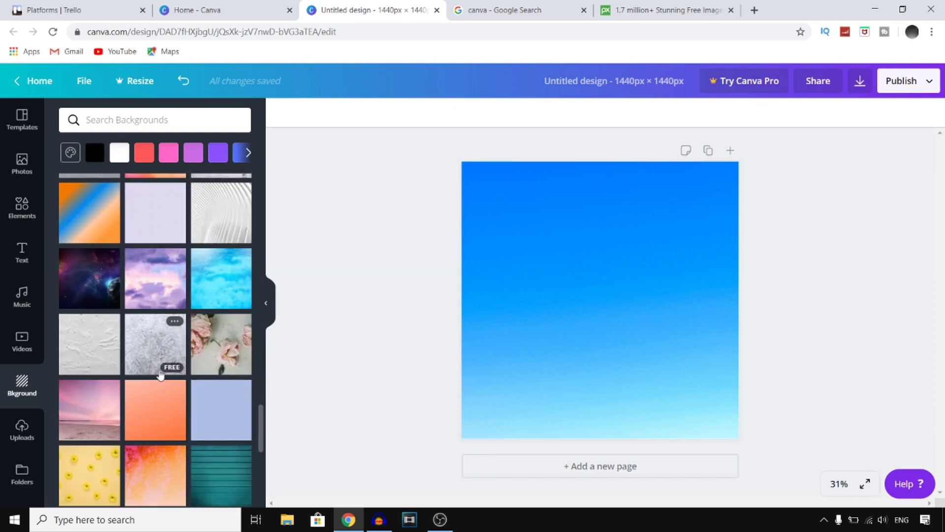
pyautogui.click(221, 289)
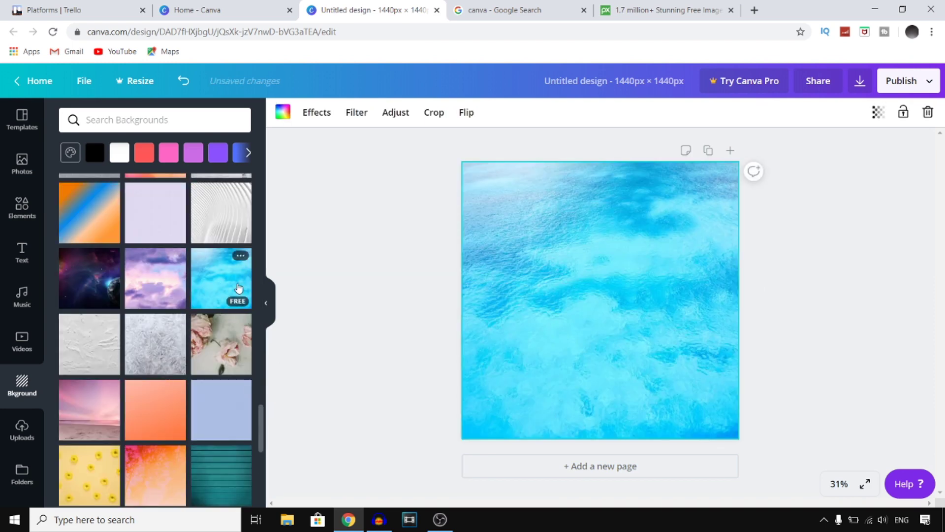
pyautogui.scroll(-4, 221, 293)
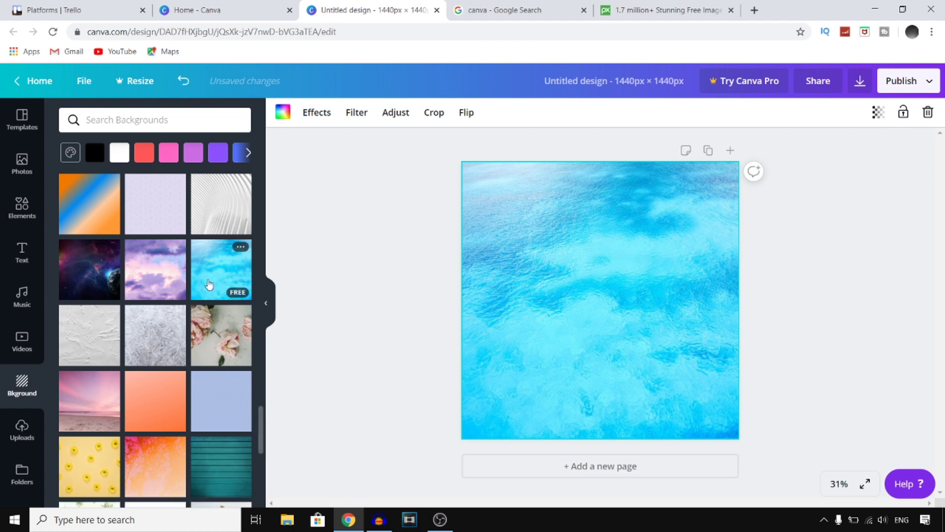
pyautogui.click(152, 213)
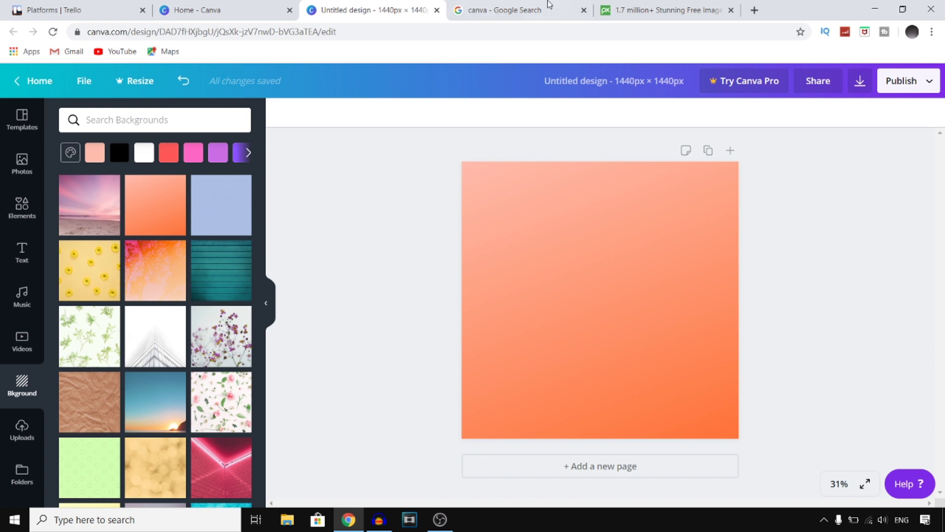
# - Switch to Pixabay, search for "logo" and limit the results to vector graphics
pyautogui.click(607, 5)
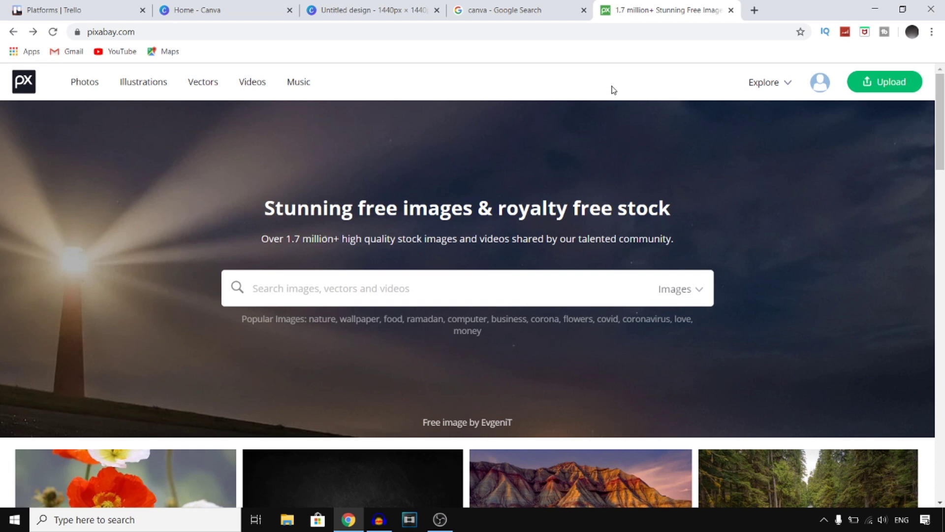
pyautogui.write('logo')
pyautogui.press('Return')
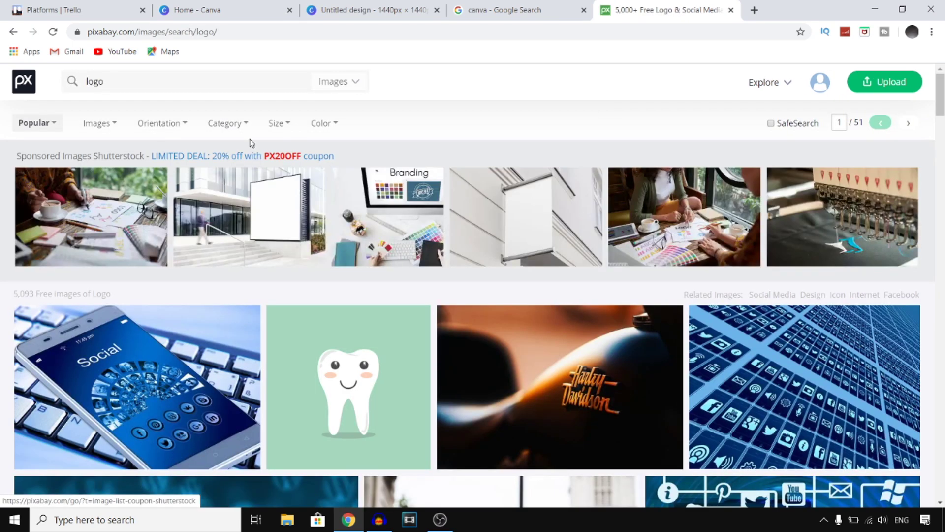
pyautogui.click(101, 124)
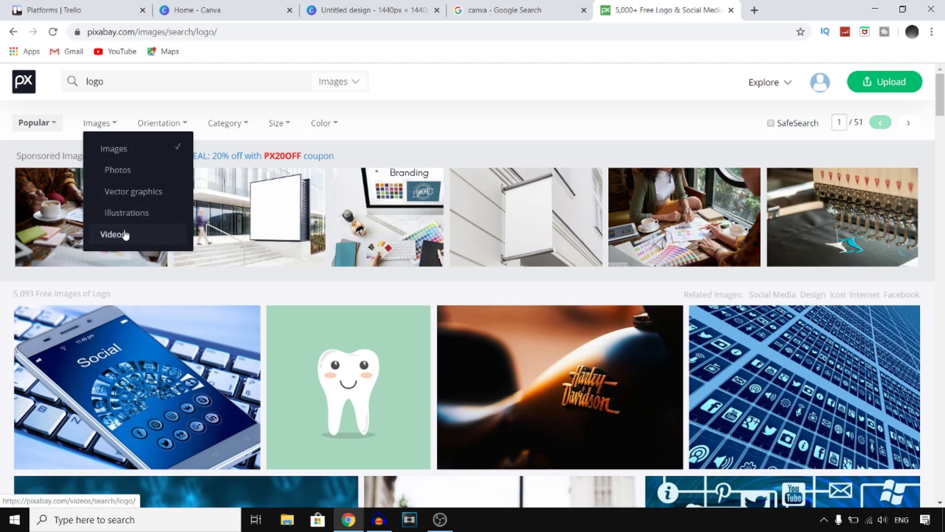
pyautogui.click(144, 192)
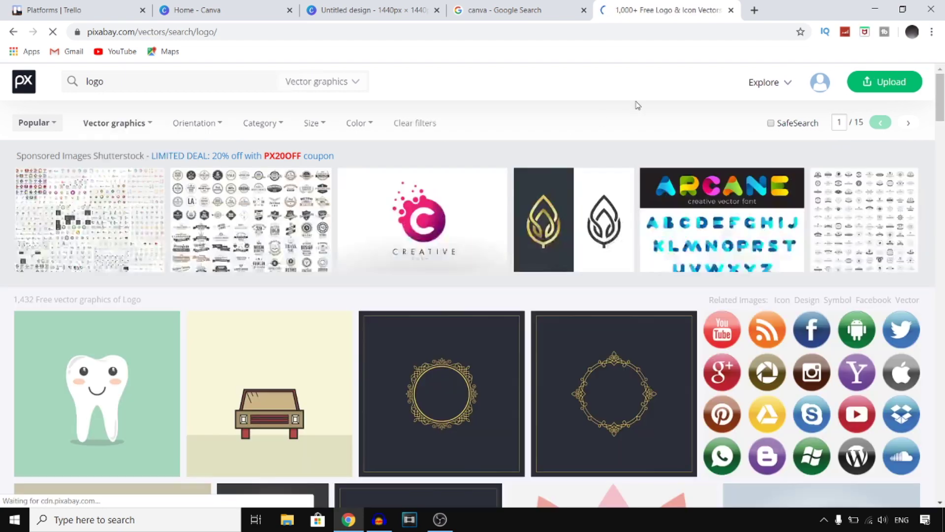
# - Look through the logo vector graphics, continuing to the second page of results, for a suitable image
pyautogui.scroll(-5, 637, 104)
pyautogui.scroll(-4, 636, 105)
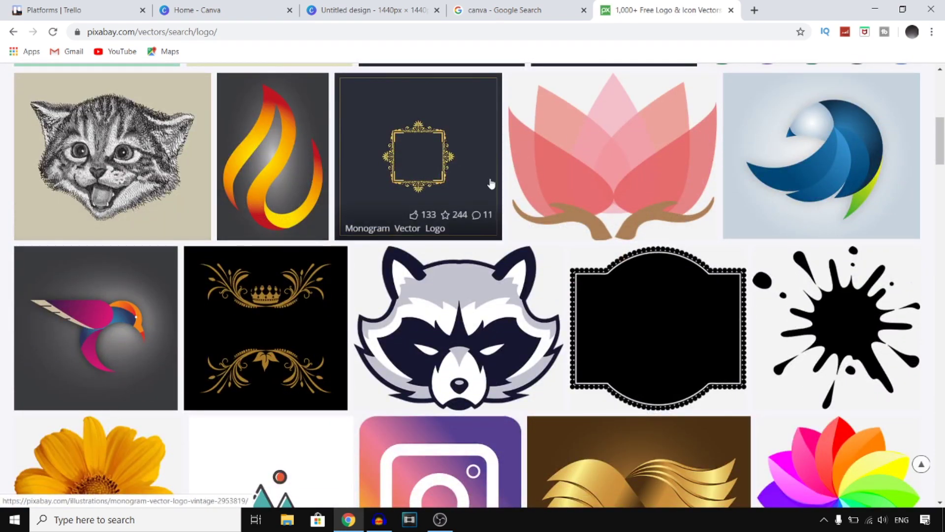
pyautogui.scroll(-4, 490, 183)
pyautogui.scroll(-4, 579, 350)
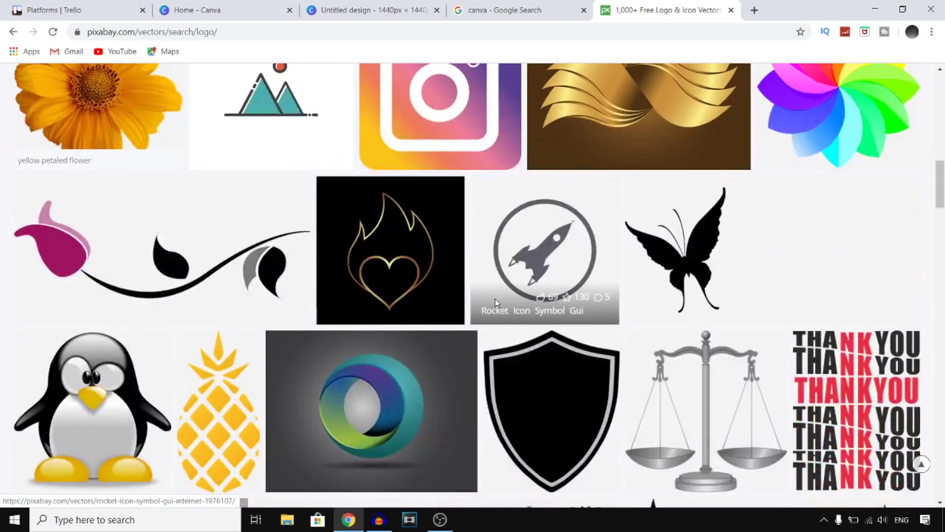
pyautogui.scroll(-4, 512, 418)
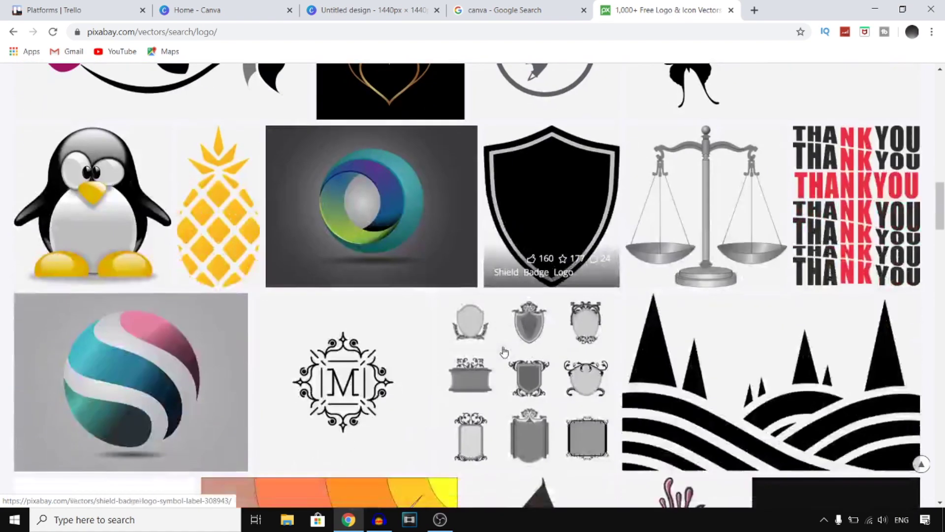
pyautogui.scroll(-5, 489, 338)
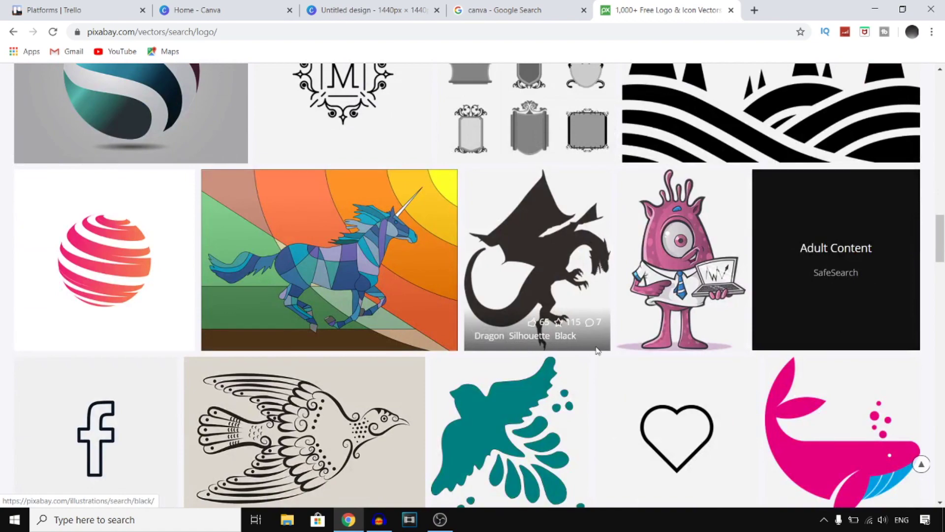
pyautogui.scroll(-6, 490, 340)
pyautogui.scroll(-4, 663, 328)
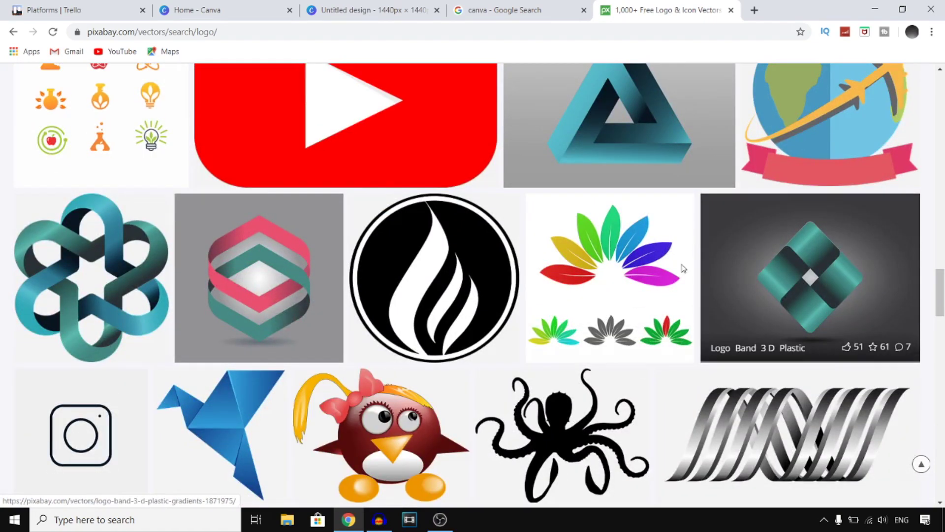
pyautogui.scroll(-10, 660, 292)
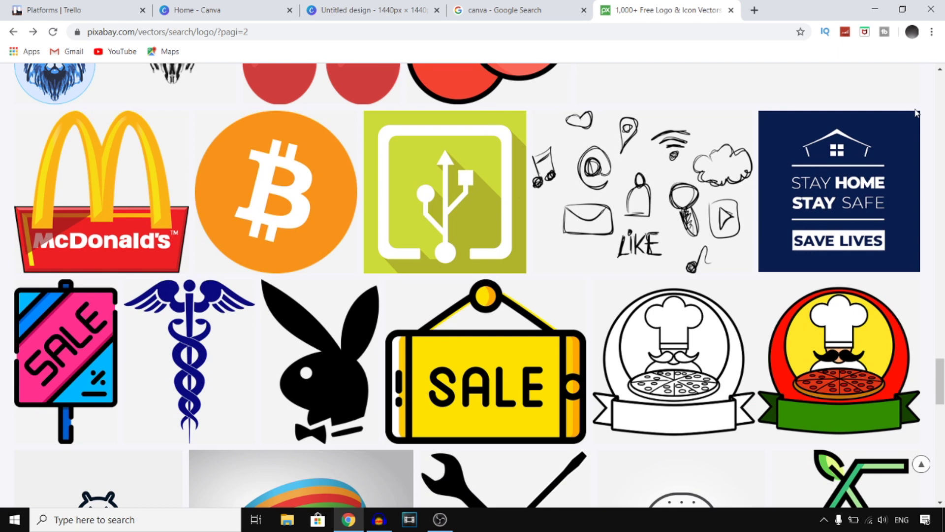
# - Download the pizza chef vector graphic as a PNG and open the downloaded file
pyautogui.click(812, 354)
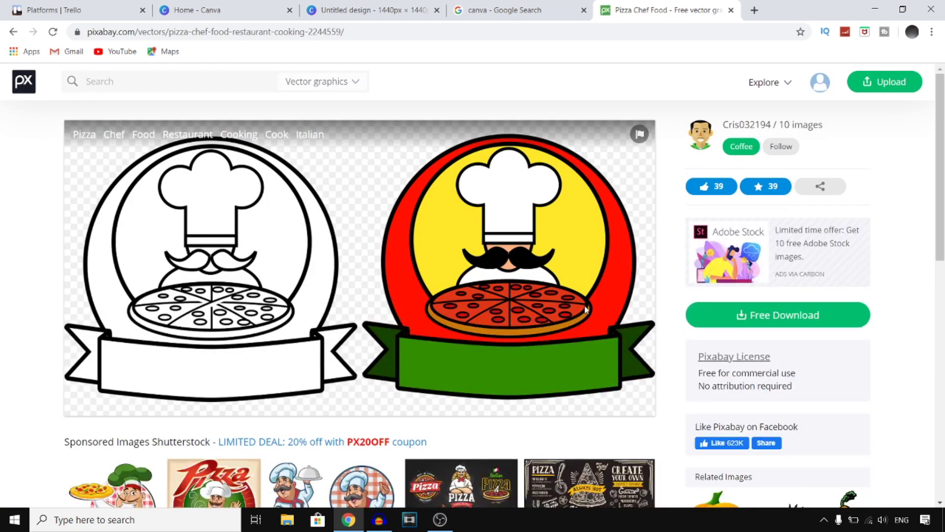
pyautogui.click(783, 317)
pyautogui.click(726, 426)
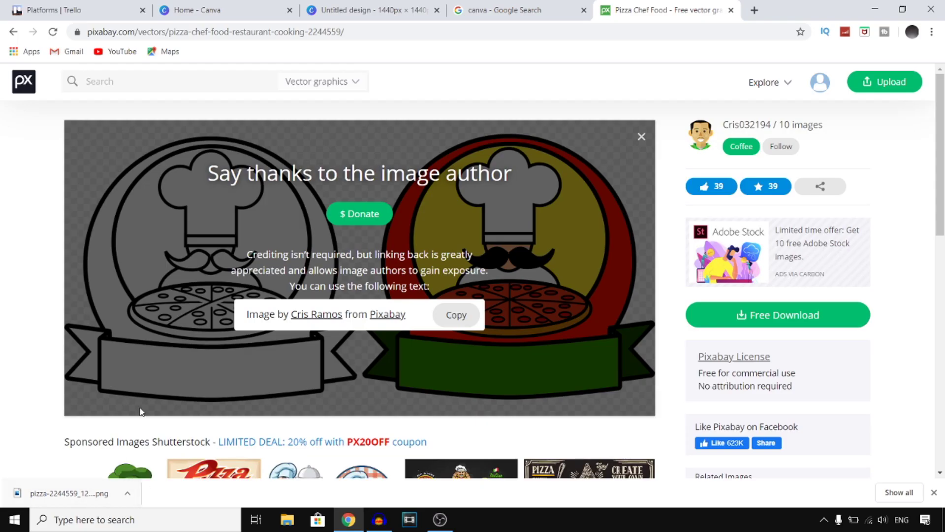
pyautogui.click(76, 495)
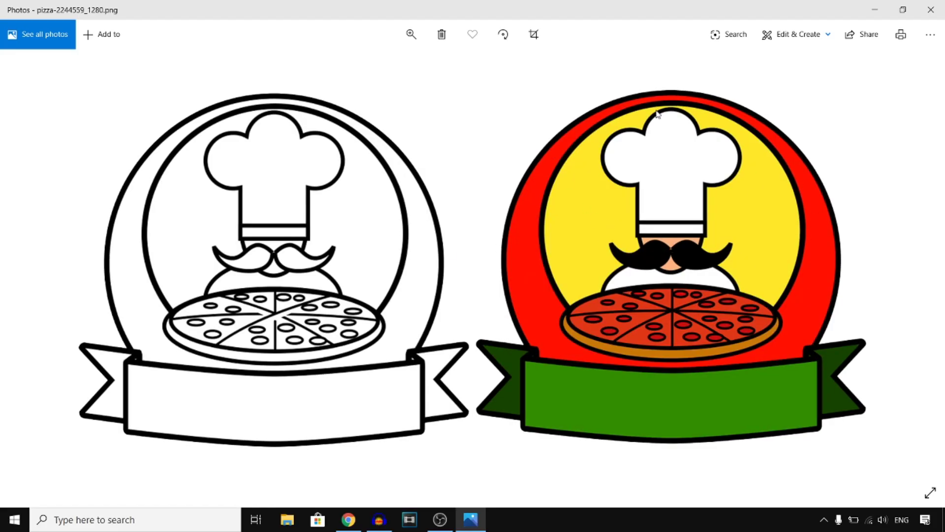
# - Crop the image to the coloured pizza chef emblem, save it as a copy and close the viewer
pyautogui.click(533, 34)
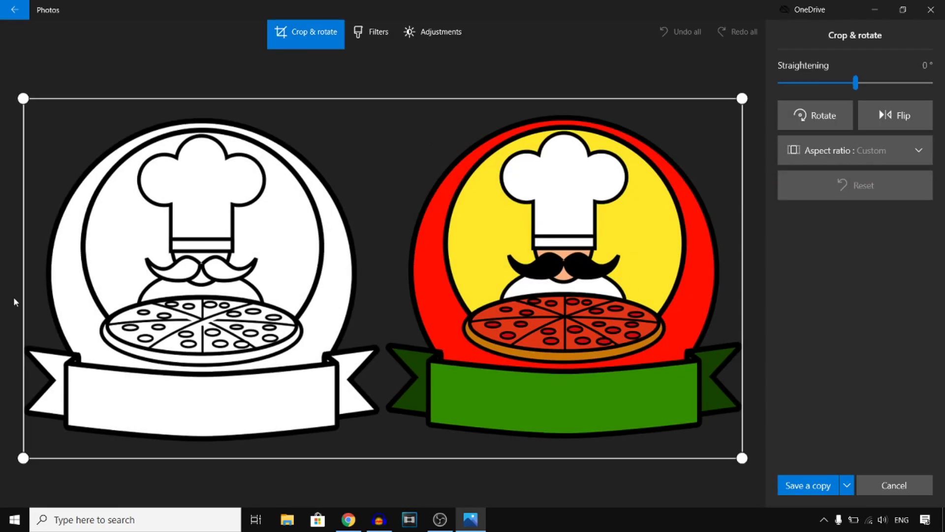
pyautogui.moveTo(22, 289); pyautogui.dragTo(379, 271)
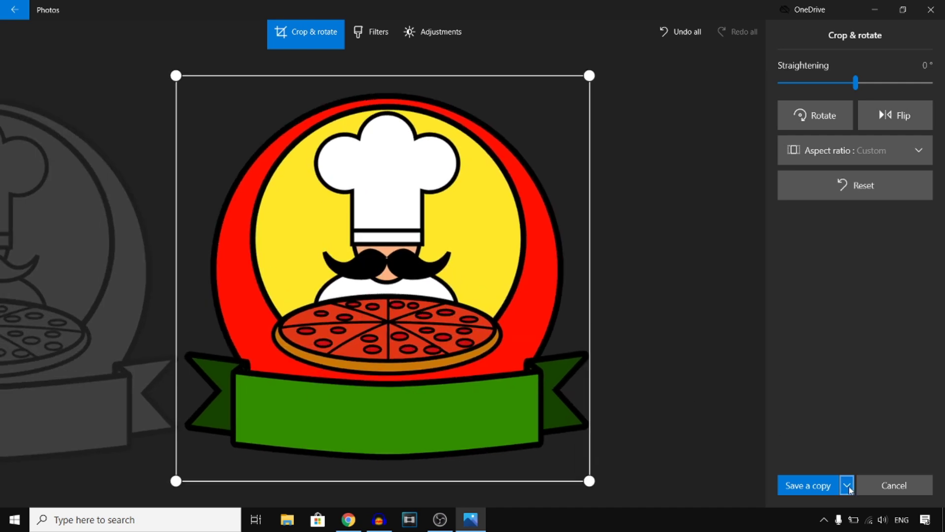
pyautogui.click(812, 485)
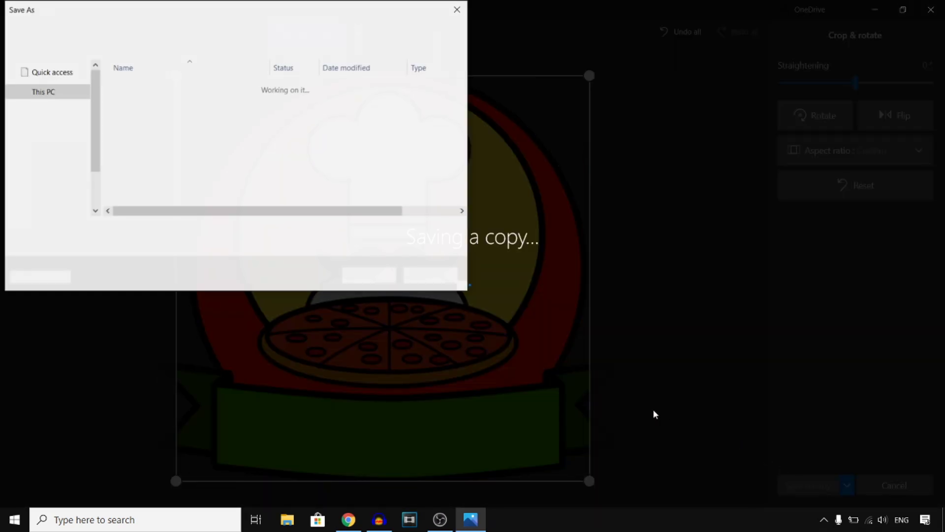
pyautogui.click(374, 277)
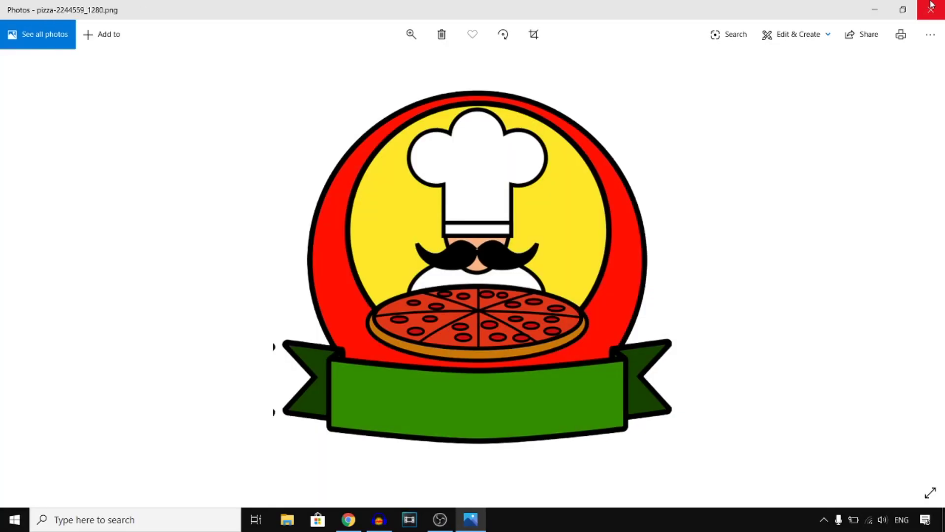
pyautogui.click(931, 10)
# - Switch to Canva and upload the cropped pizza-2244559_1280 image from the Pictures folder
pyautogui.click(354, 7)
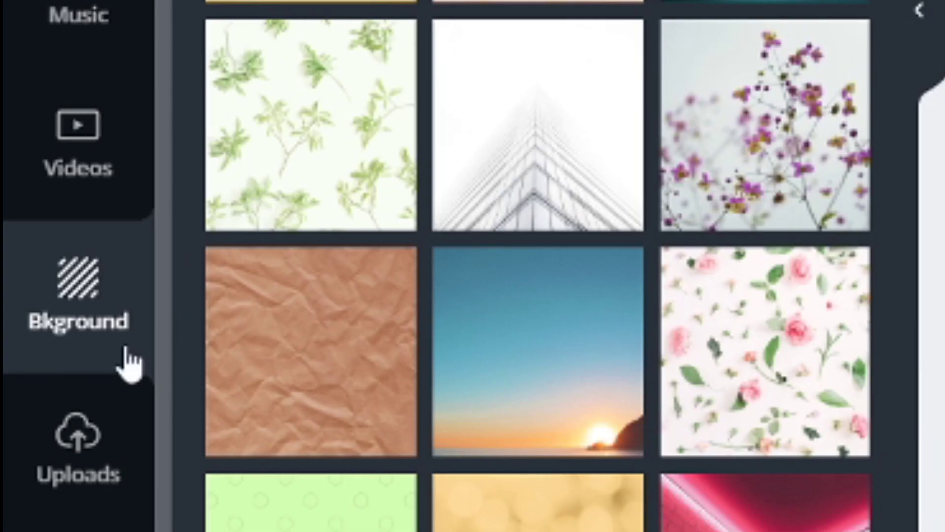
pyautogui.click(84, 433)
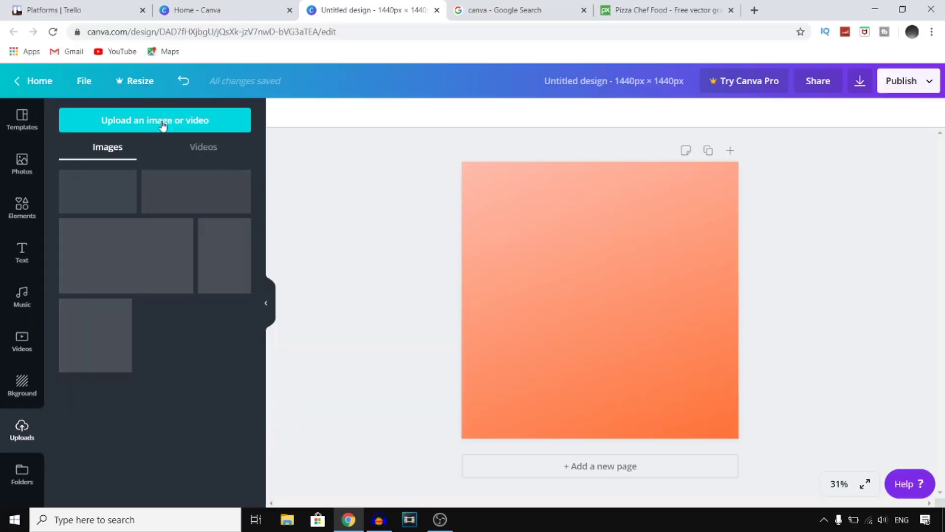
pyautogui.click(163, 123)
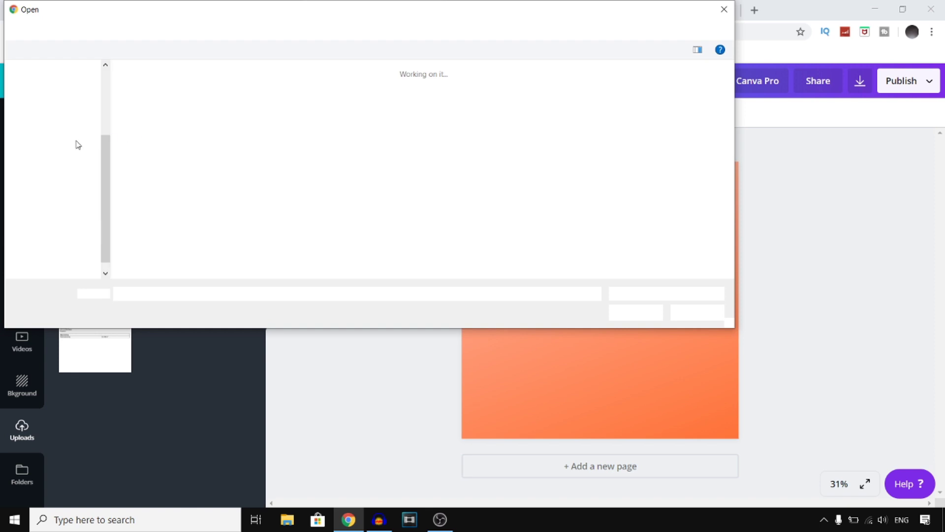
pyautogui.click(83, 78)
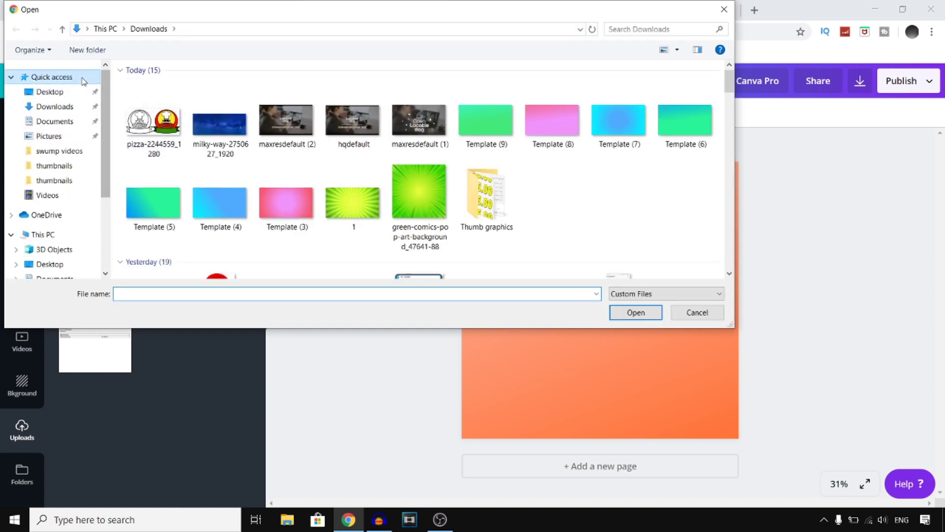
pyautogui.click(246, 200)
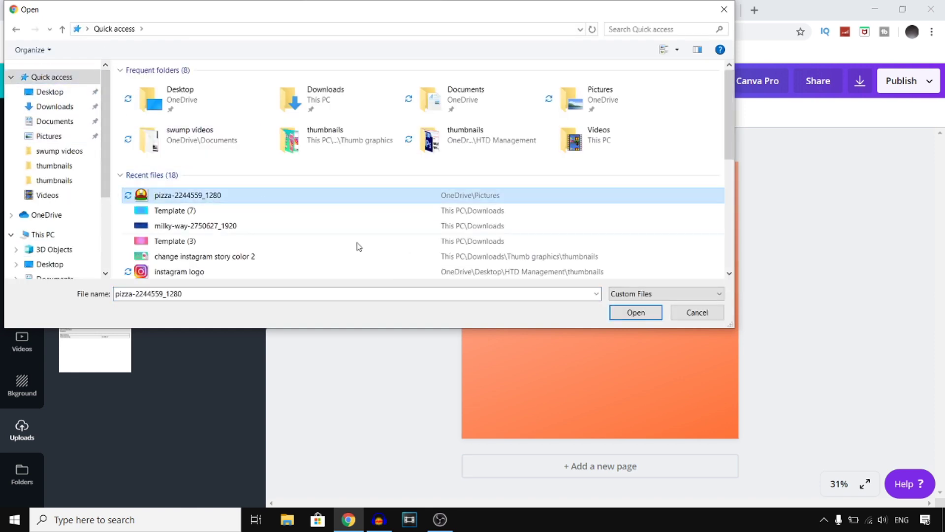
pyautogui.click(635, 313)
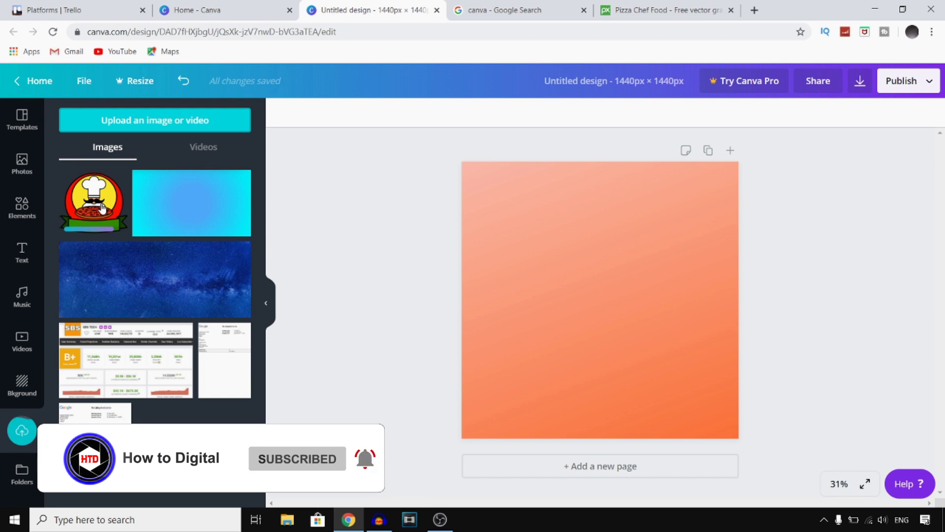
# - Place the uploaded pizza chef emblem on the page, enlarged to nearly the page width and centred
pyautogui.moveTo(102, 209)
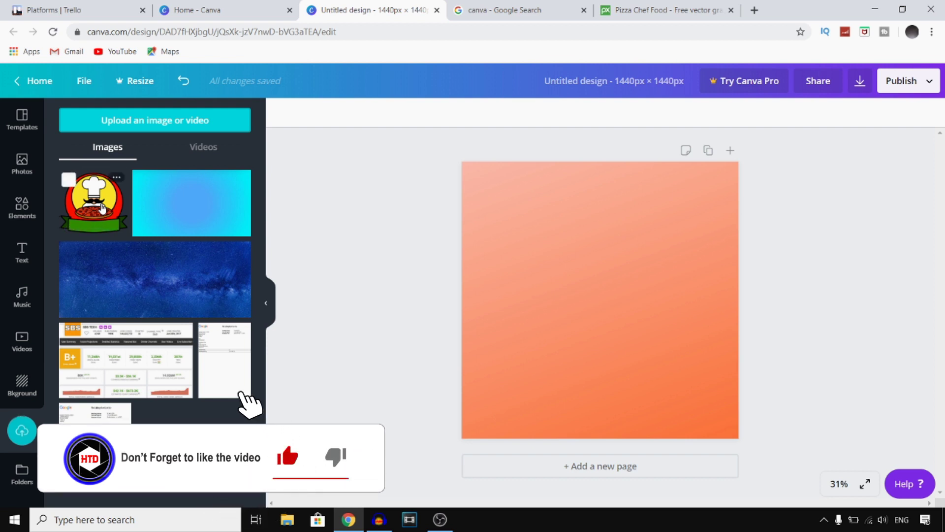
pyautogui.click(103, 208)
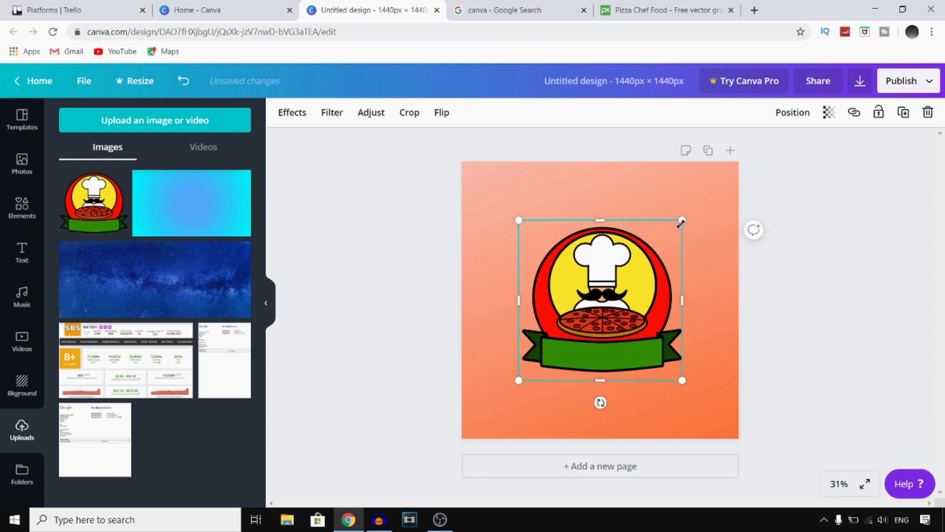
pyautogui.moveTo(687, 215); pyautogui.dragTo(730, 175)
pyautogui.moveTo(671, 270); pyautogui.dragTo(642, 305)
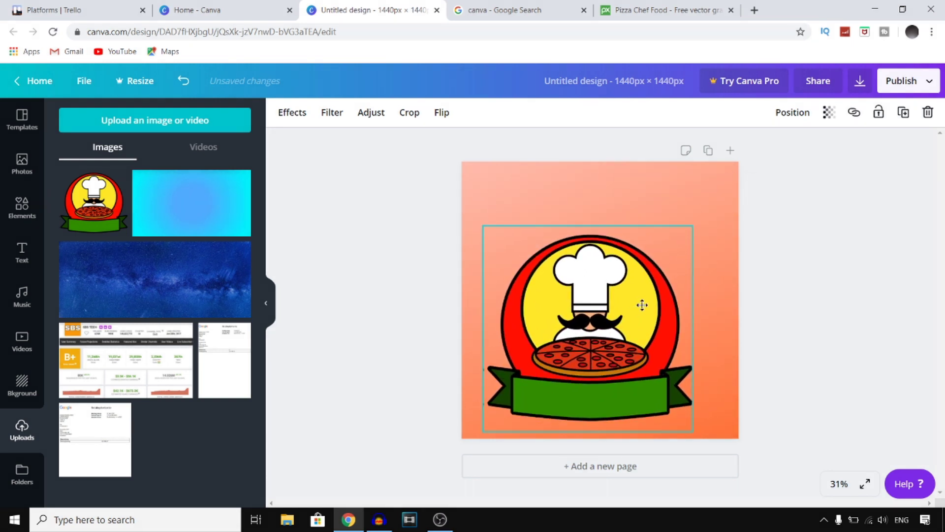
pyautogui.moveTo(713, 209); pyautogui.dragTo(719, 194)
pyautogui.moveTo(689, 231); pyautogui.dragTo(688, 233)
pyautogui.click(799, 230)
# - Switch to Pixabay, search the vector graphics for "music" and look through the results
pyautogui.click(630, 10)
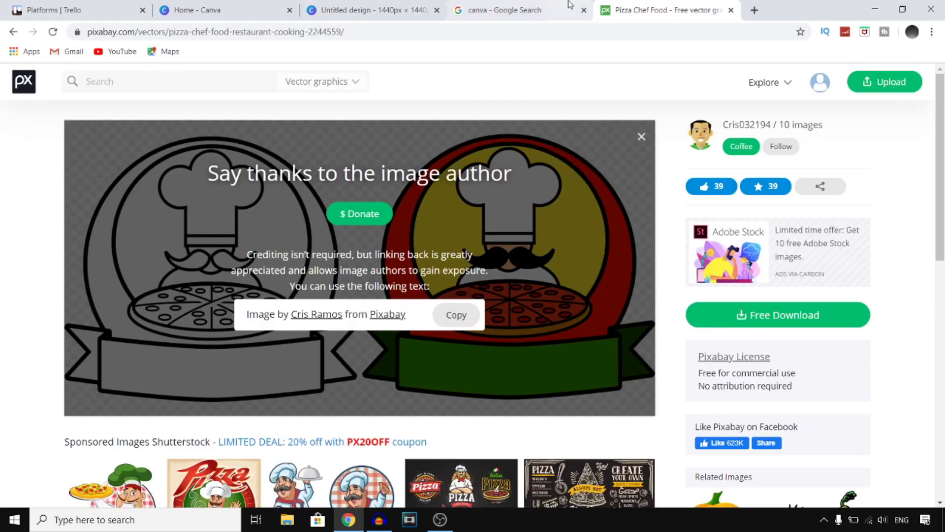
pyautogui.click(517, 9)
pyautogui.click(670, 6)
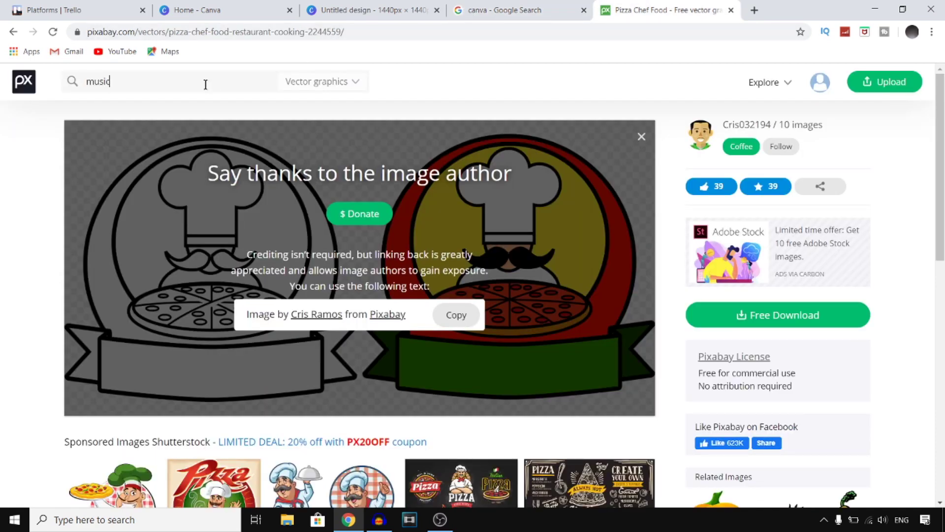
pyautogui.press('Return')
pyautogui.scroll(-4, 475, 247)
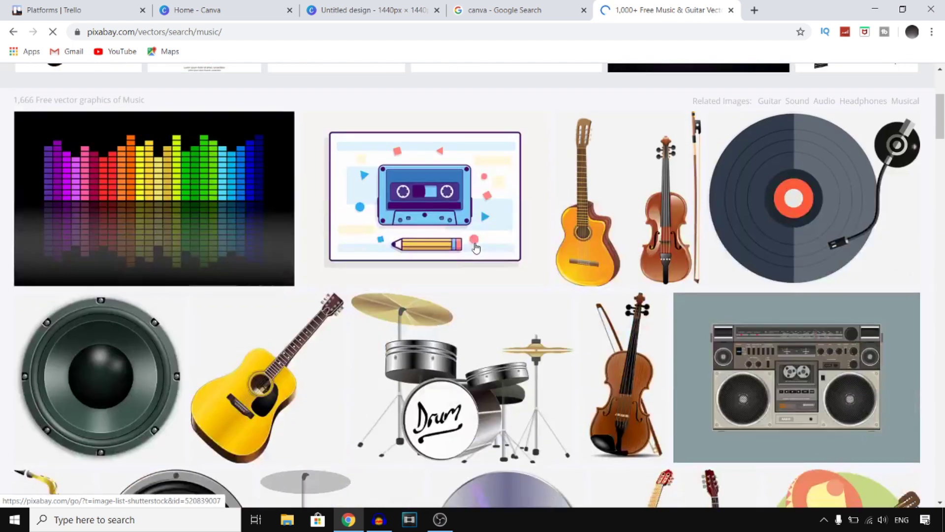
pyautogui.scroll(-4, 466, 320)
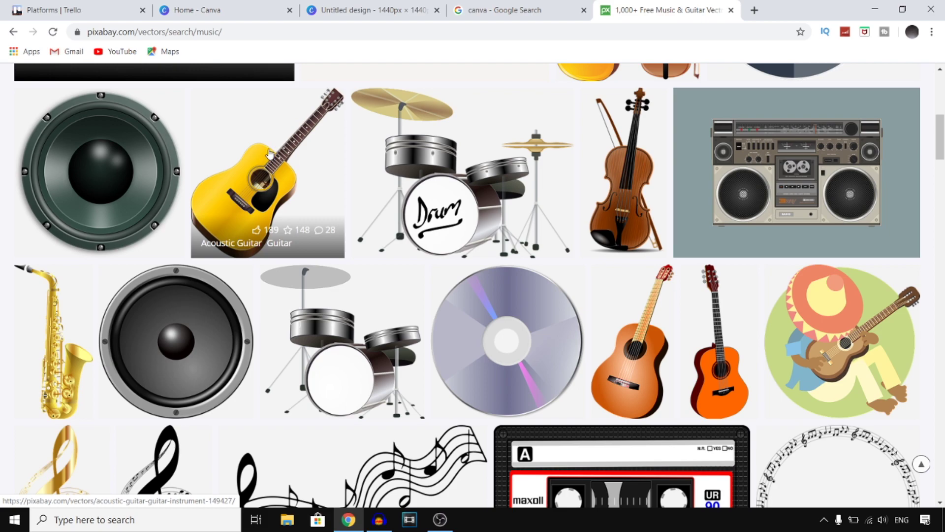
pyautogui.scroll(-15, 465, 266)
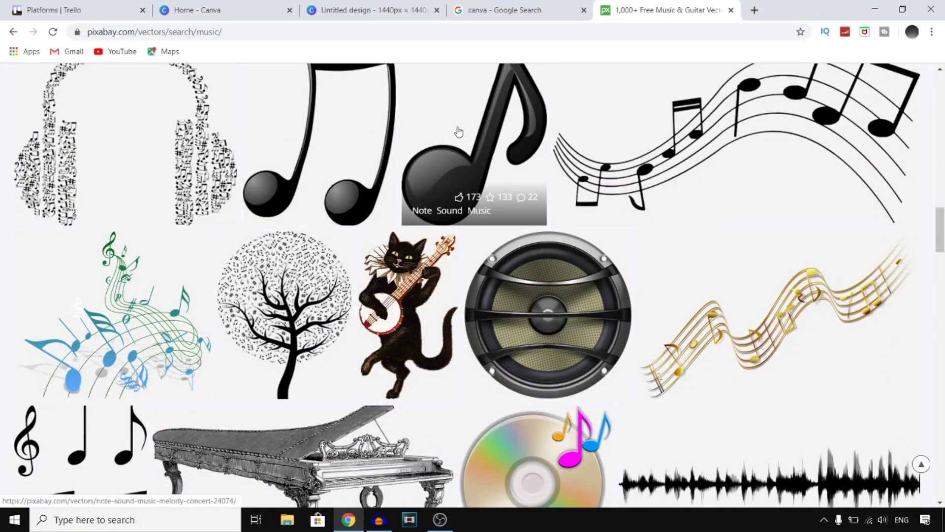
pyautogui.scroll(-2, 458, 132)
pyautogui.scroll(20, 628, 82)
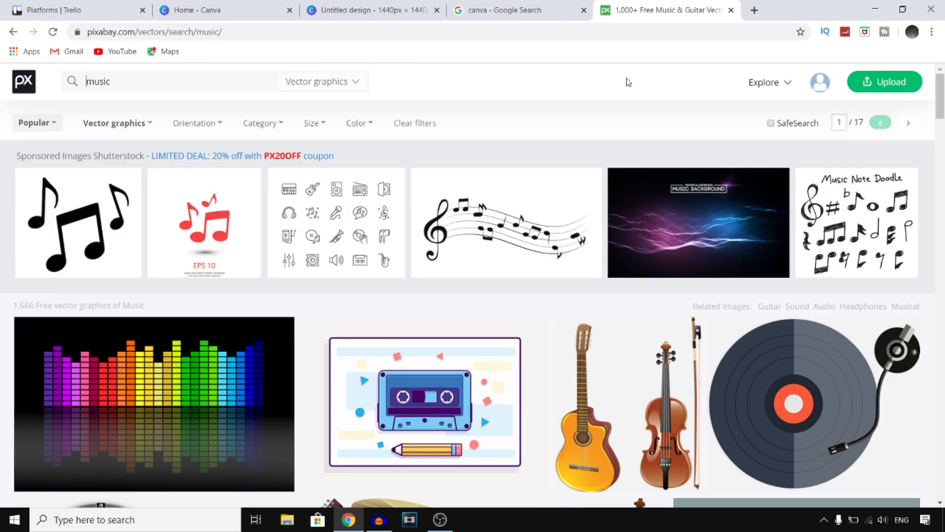
# - Back in Canva, add the "Farm to Table" font combination, enlarge it and move it to the upper part of the page
pyautogui.click(431, 4)
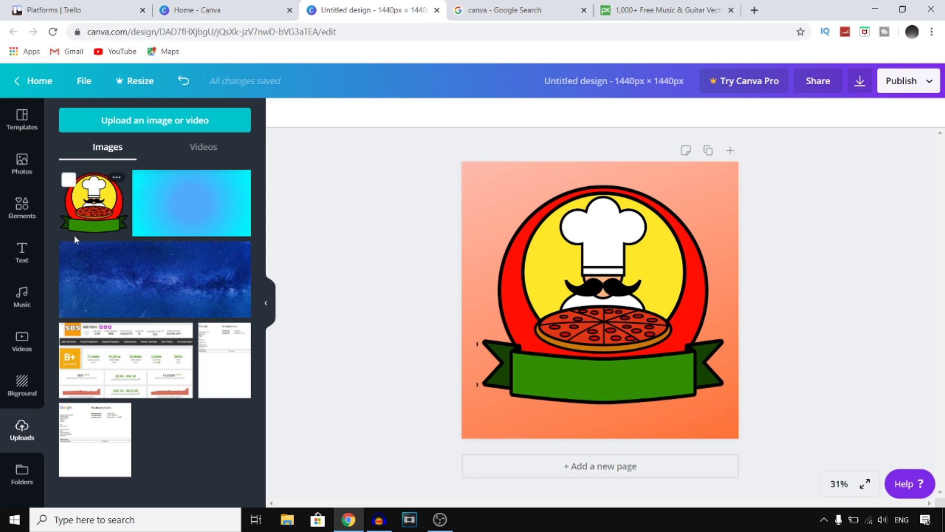
pyautogui.click(21, 251)
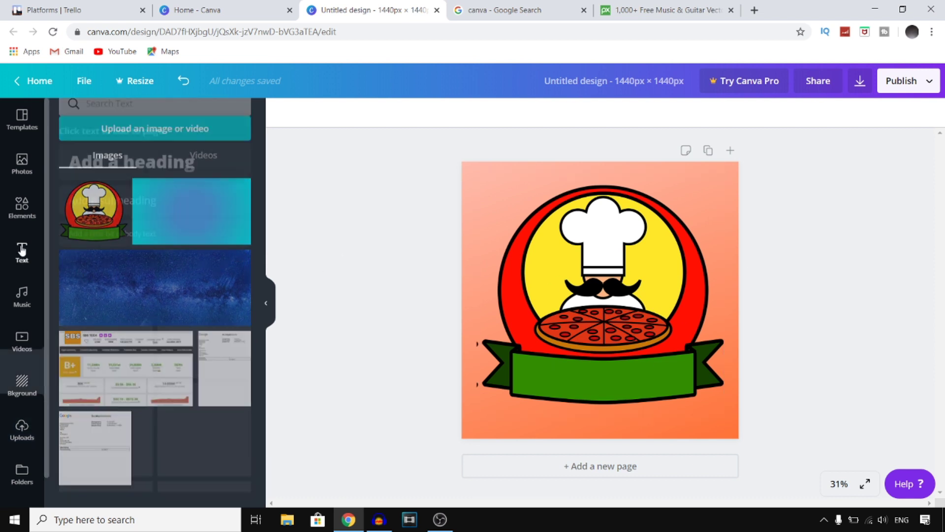
pyautogui.scroll(-5, 200, 282)
pyautogui.scroll(-10, 200, 282)
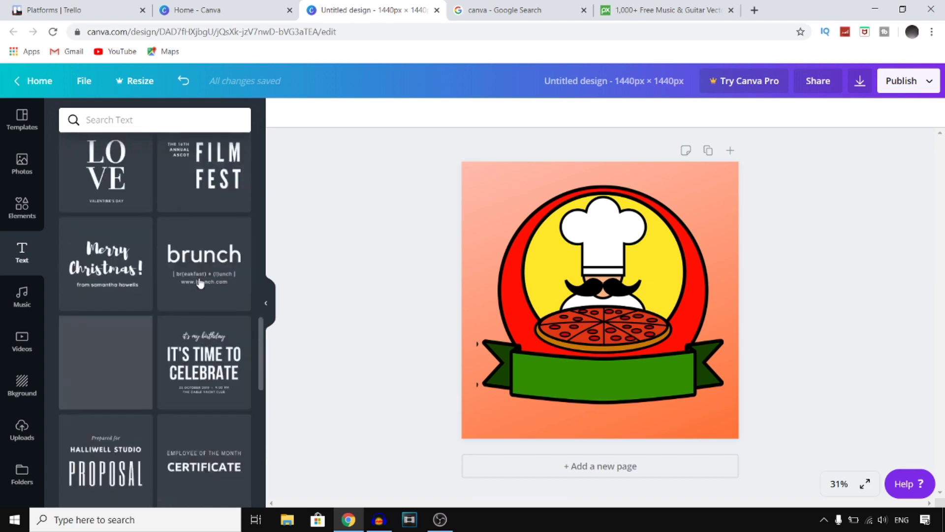
pyautogui.scroll(3, 219, 276)
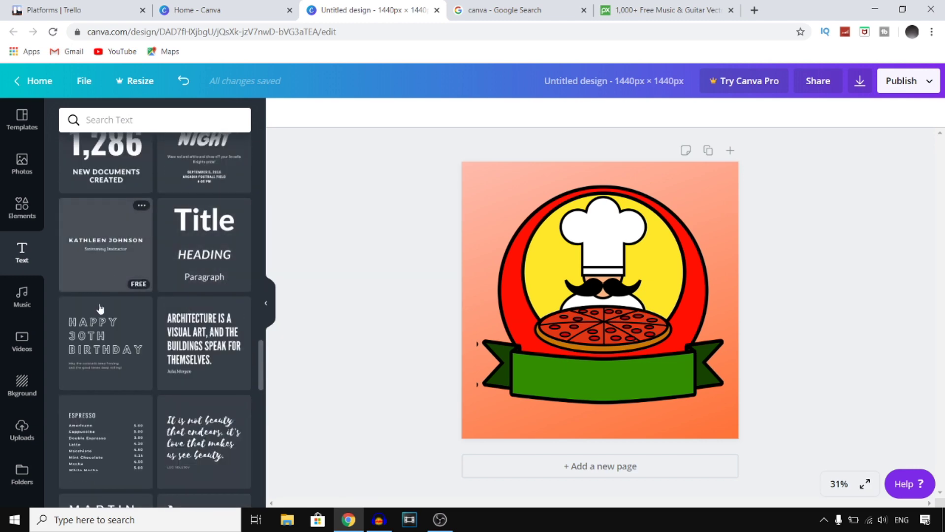
pyautogui.scroll(-5, 116, 328)
pyautogui.scroll(10, 116, 329)
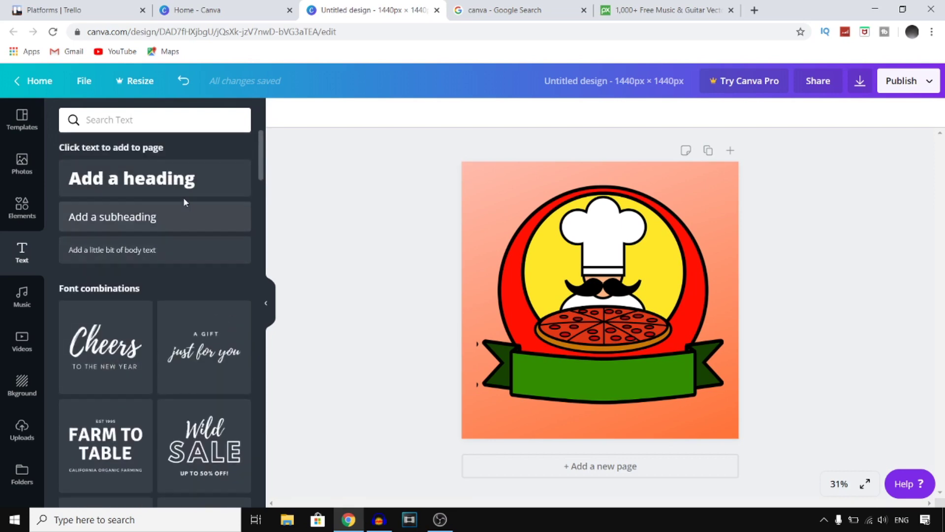
pyautogui.scroll(-2, 219, 288)
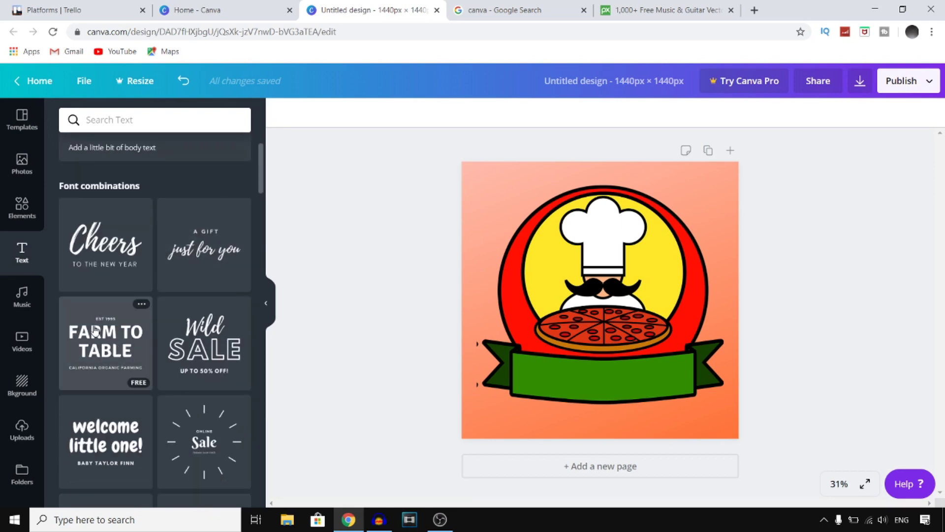
pyautogui.click(161, 352)
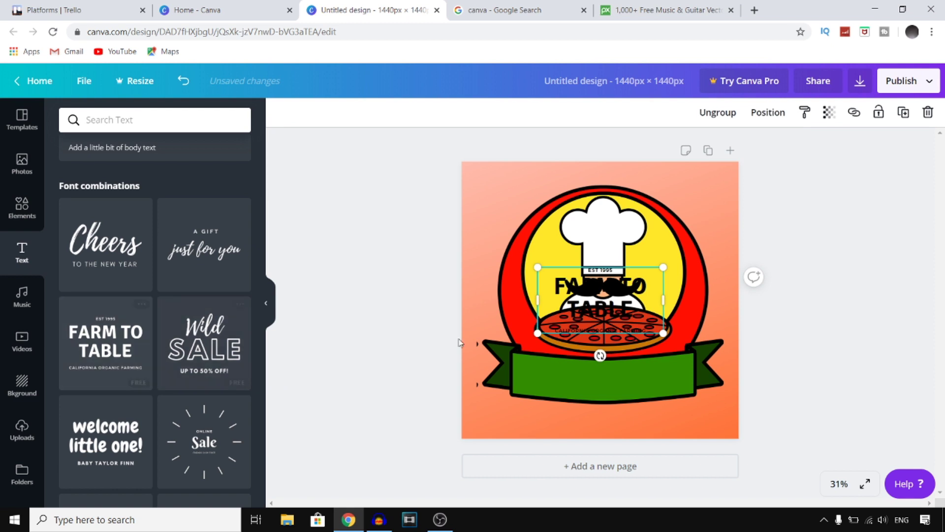
pyautogui.moveTo(663, 268); pyautogui.dragTo(744, 227)
pyautogui.moveTo(691, 279); pyautogui.dragTo(621, 235)
# - Delete the "California Organic Farming" line and replace the "Farm to Table" heading with "ITALIAN FOOD"
pyautogui.click(655, 269)
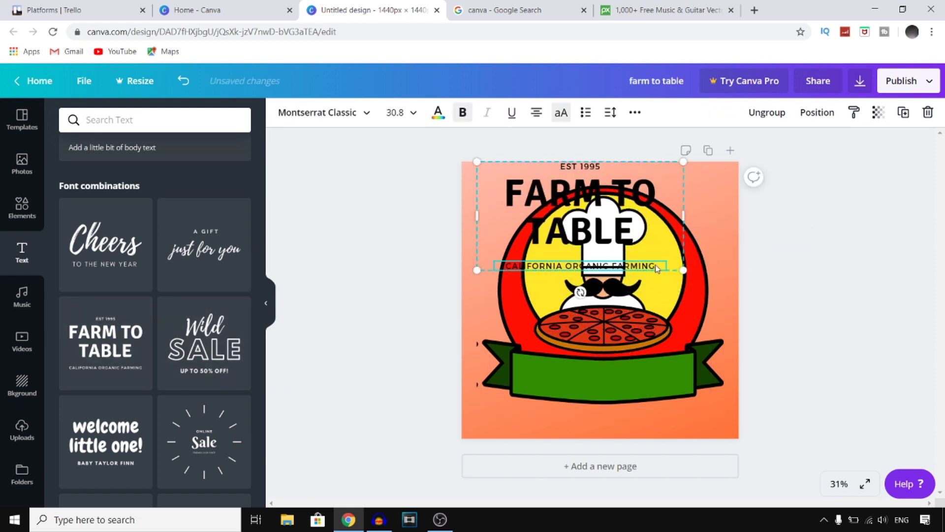
pyautogui.press('Delete')
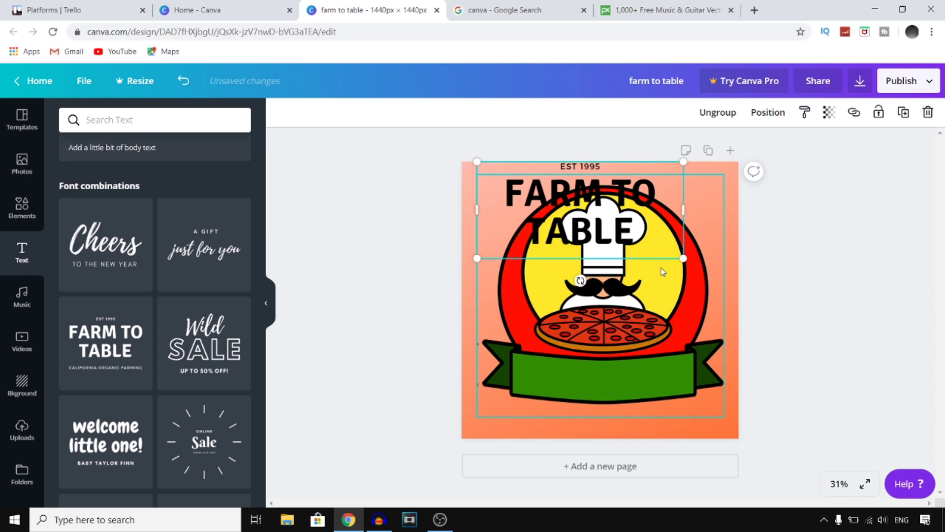
pyautogui.click(643, 234)
pyautogui.moveTo(638, 228); pyautogui.dragTo(448, 187)
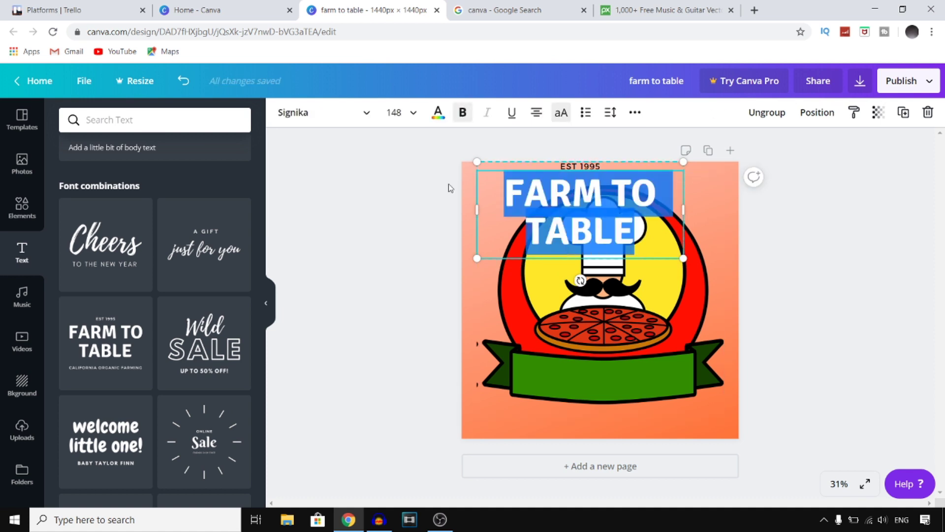
pyautogui.press('BackSpace')
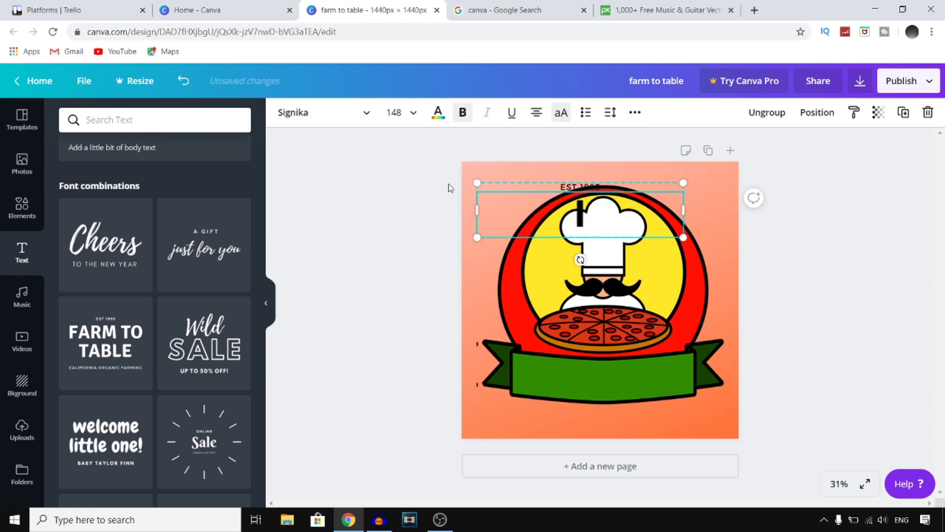
pyautogui.write('ITAL')
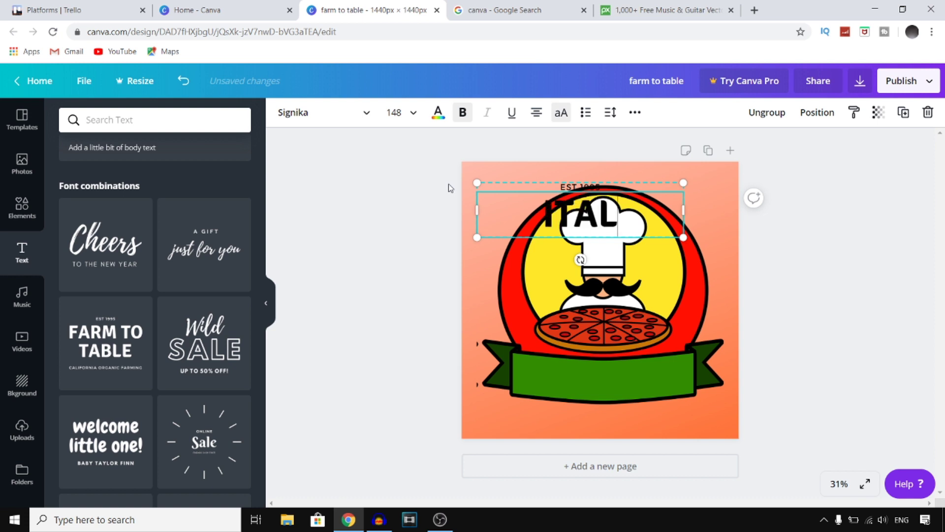
pyautogui.write('IAN FOOD')
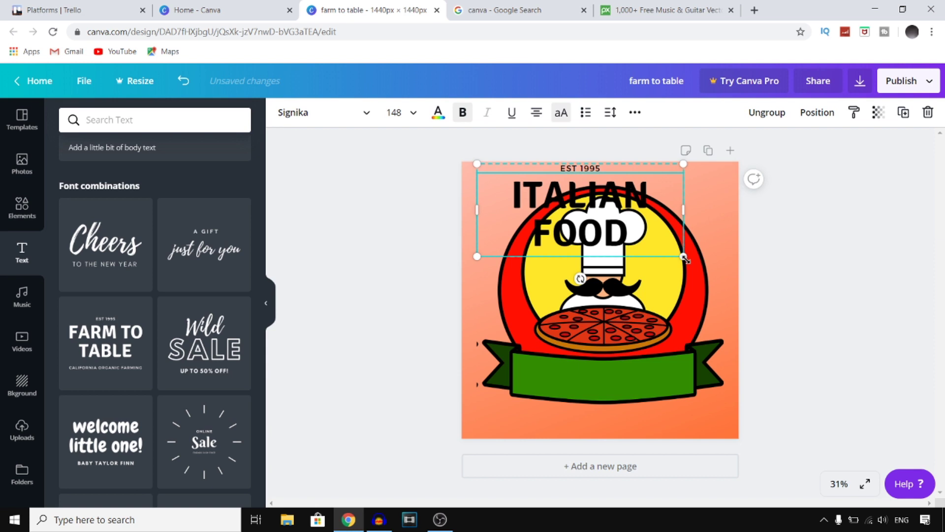
# - Fit the "ITALIAN FOOD" text in white on one line inside the green banner, and remove the "EST 1995" line
pyautogui.moveTo(713, 203); pyautogui.dragTo(763, 190)
pyautogui.moveTo(620, 197); pyautogui.dragTo(613, 394)
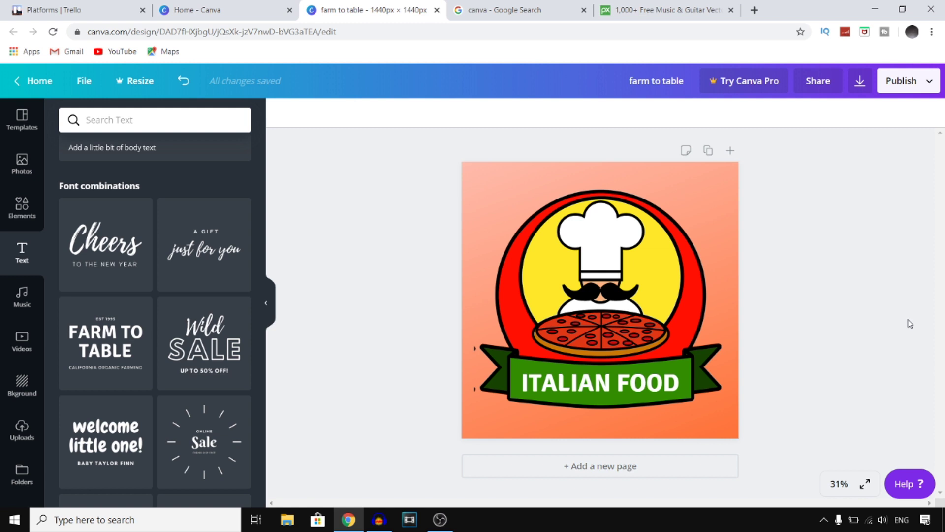
pyautogui.click(689, 7)
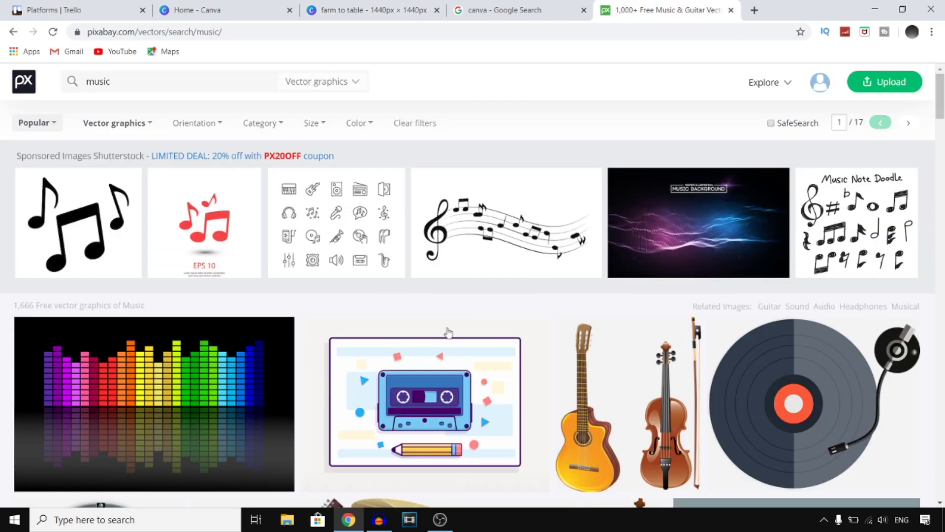
pyautogui.click(384, 11)
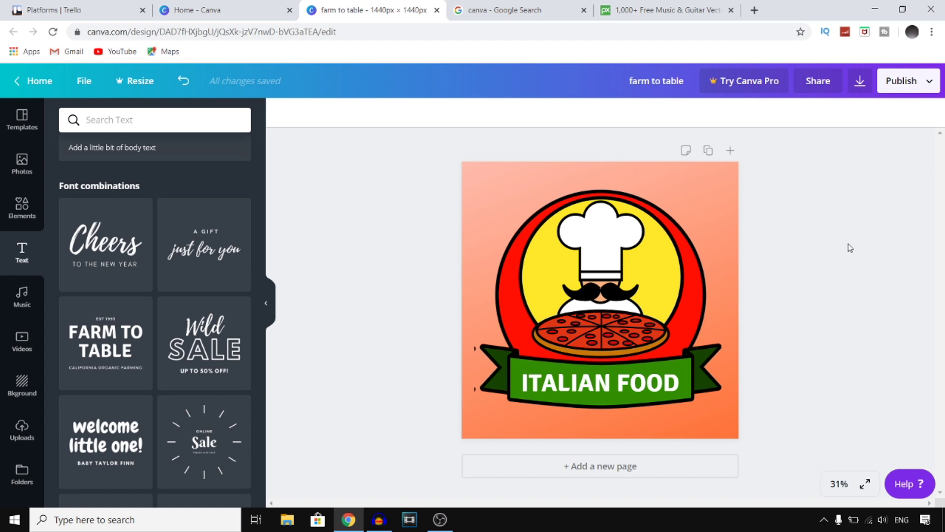
pyautogui.click(691, 5)
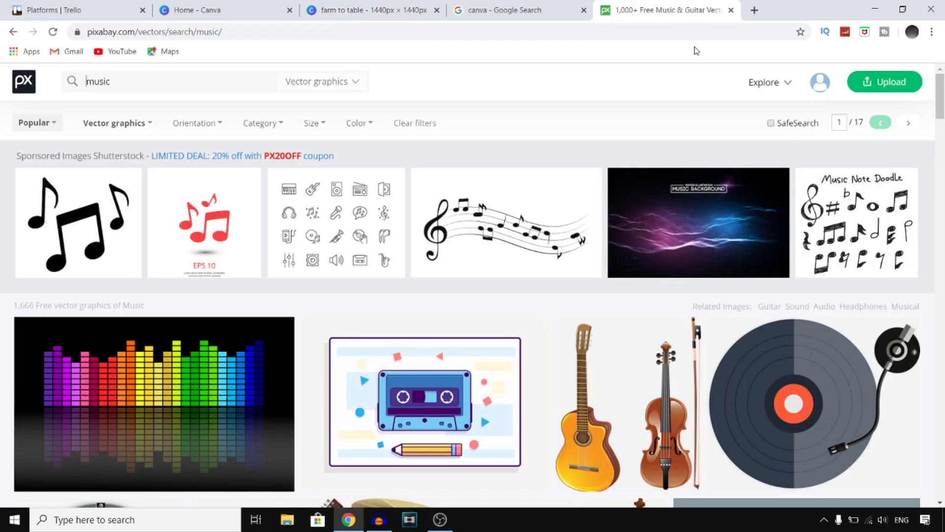
pyautogui.scroll(-4, 552, 374)
pyautogui.scroll(4, 553, 384)
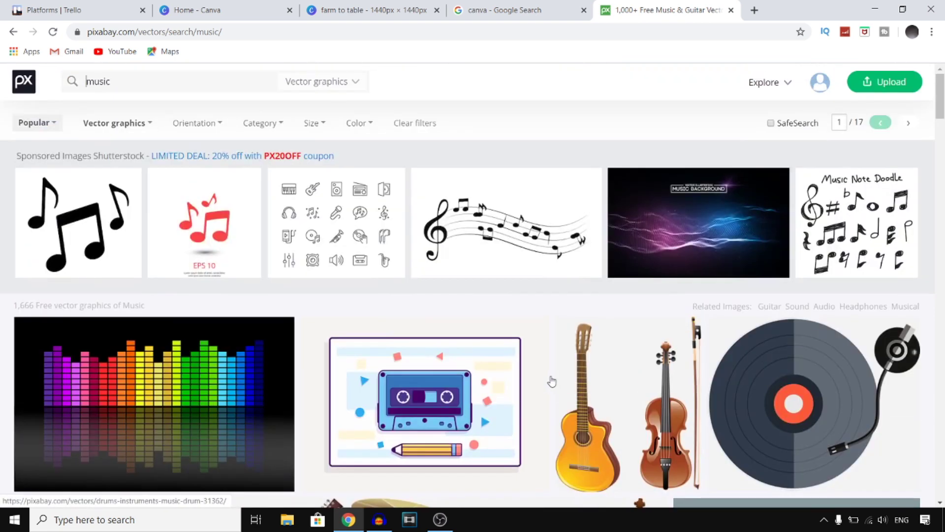
pyautogui.click(379, 10)
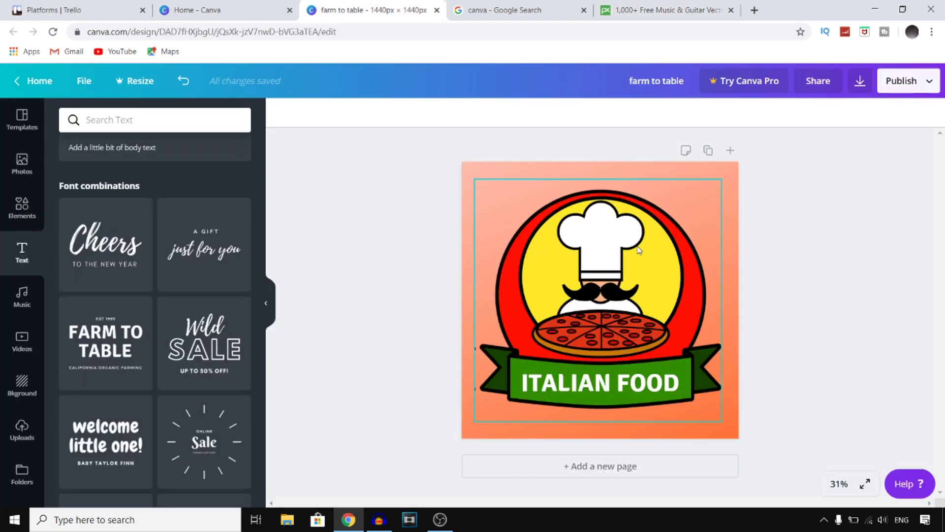
pyautogui.click(645, 391)
pyautogui.click(796, 321)
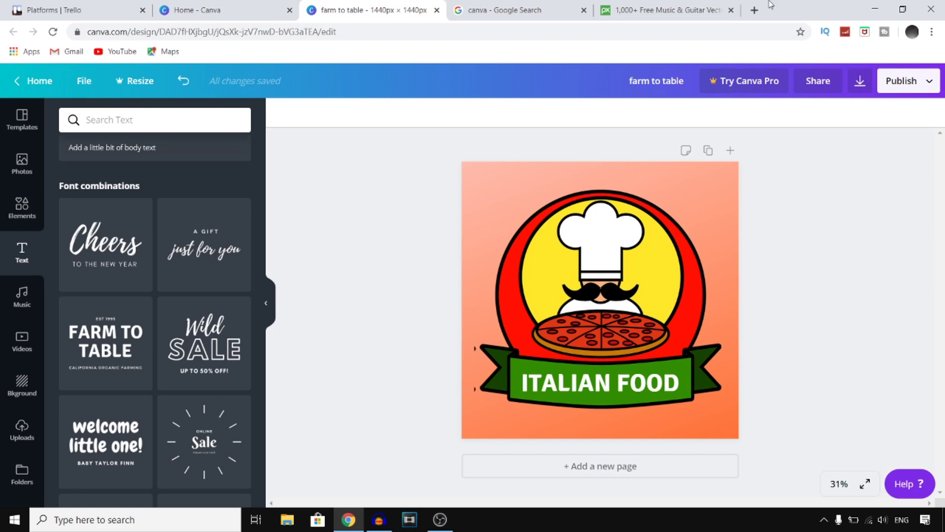
# - Switch to Pixabay and search the vector graphics for "SPORT"
pyautogui.click(699, 8)
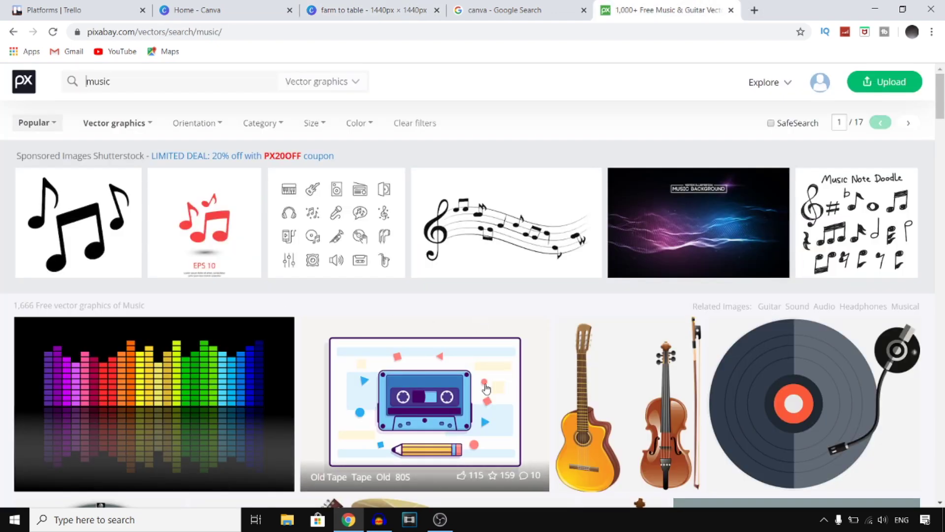
pyautogui.scroll(-3, 348, 409)
pyautogui.scroll(3, 348, 408)
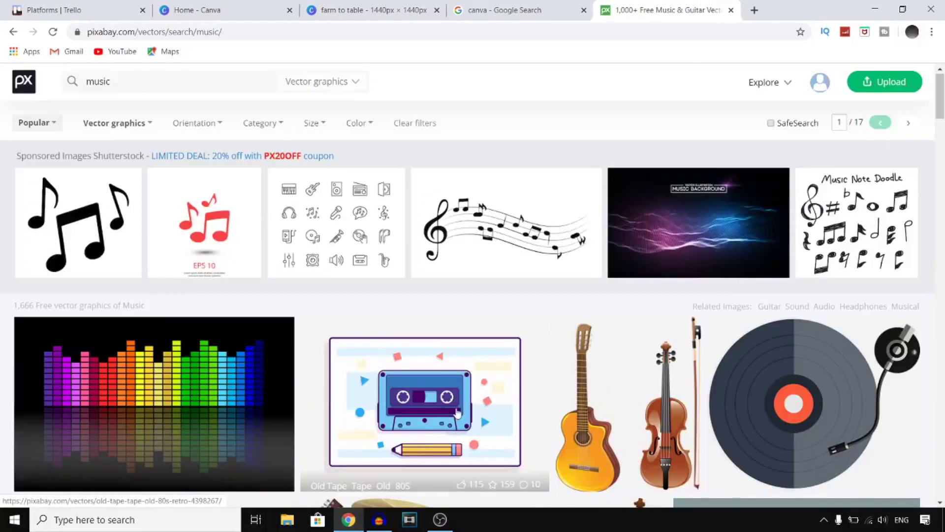
pyautogui.hotkey('ctrl', 'a')
pyautogui.press('BackSpace')
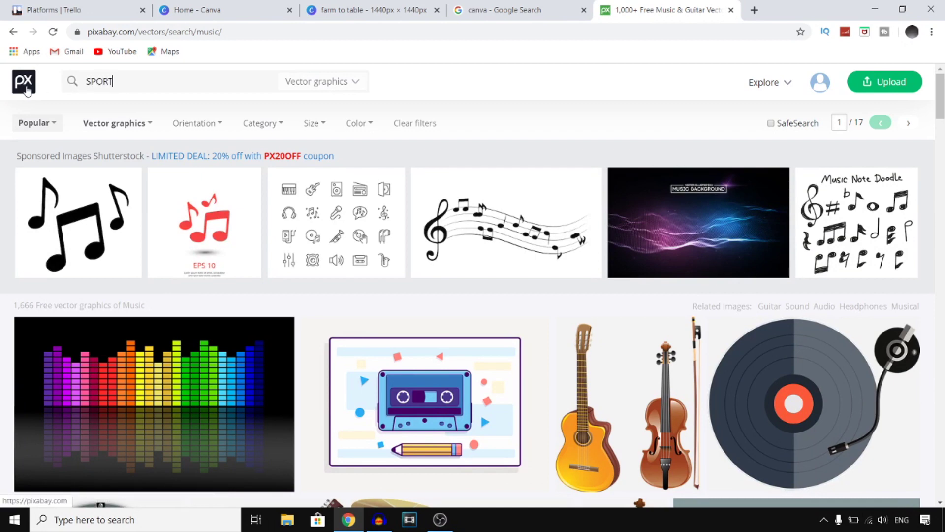
pyautogui.press('Return')
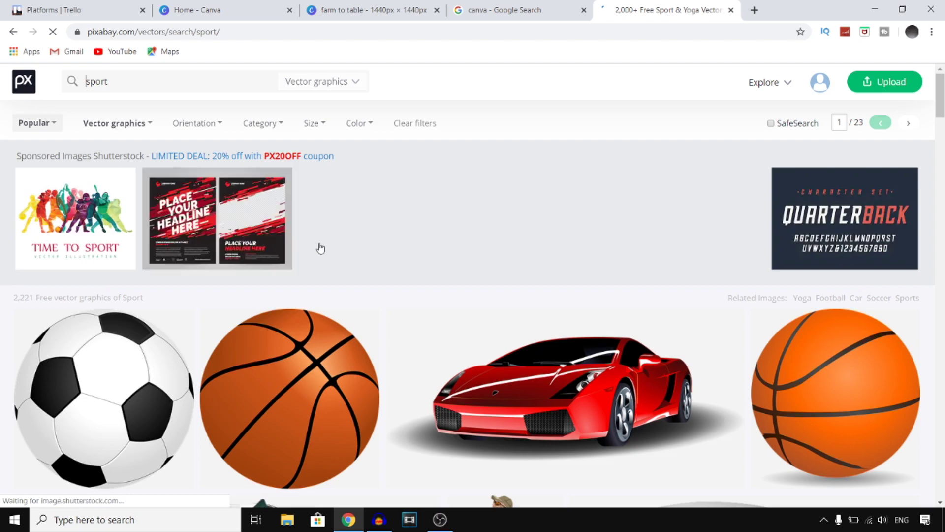
# - Find the golfer swinging a club among the sport vector graphics, open it and download it as a free image
pyautogui.scroll(-7, 319, 246)
pyautogui.scroll(-3, 517, 219)
pyautogui.scroll(4, 524, 226)
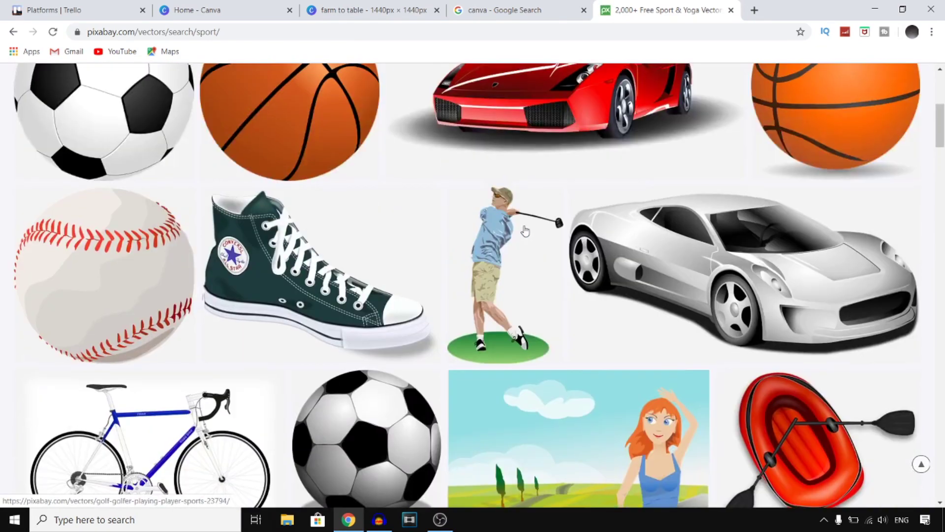
pyautogui.click(499, 251)
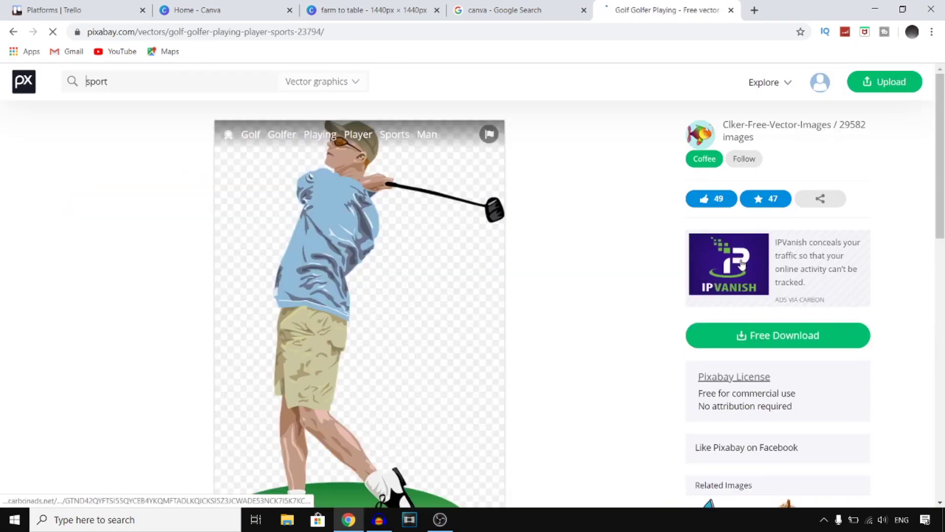
pyautogui.click(763, 335)
pyautogui.click(734, 447)
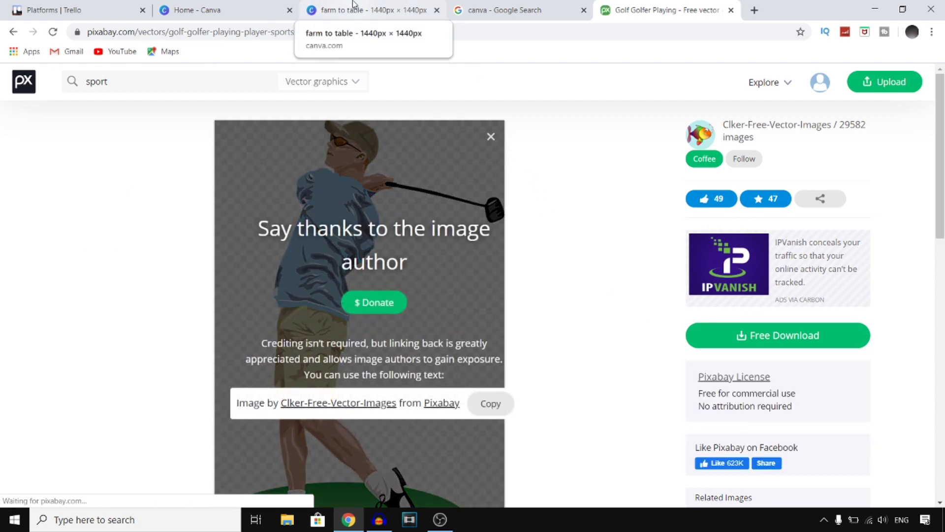
# - Back in the Canva design, delete the pizza chef graphic and the "ITALIAN FOOD" text from the page
pyautogui.click(329, 6)
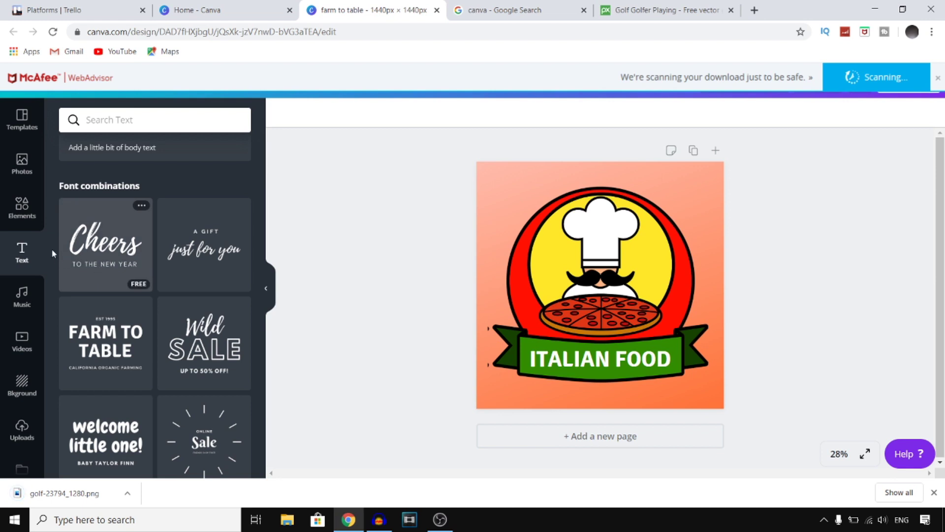
pyautogui.click(584, 257)
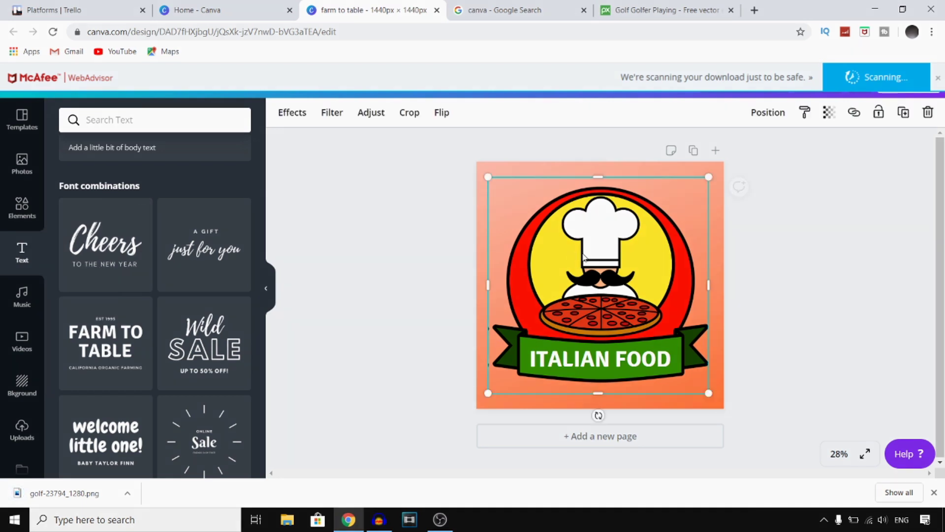
pyautogui.press('Delete')
pyautogui.click(600, 362)
pyautogui.press('Delete')
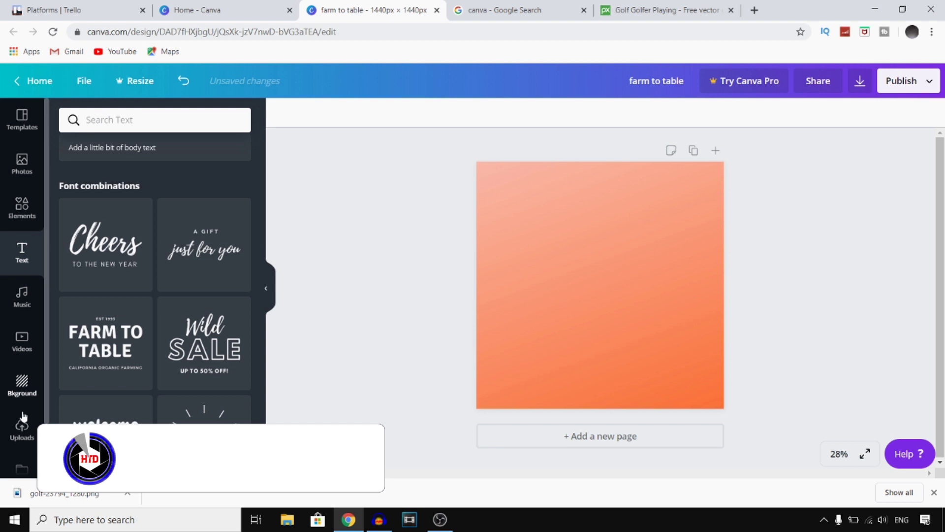
# - Upload the downloaded golfer image golf-23794_1280.png to Canva
pyautogui.click(22, 430)
pyautogui.click(160, 120)
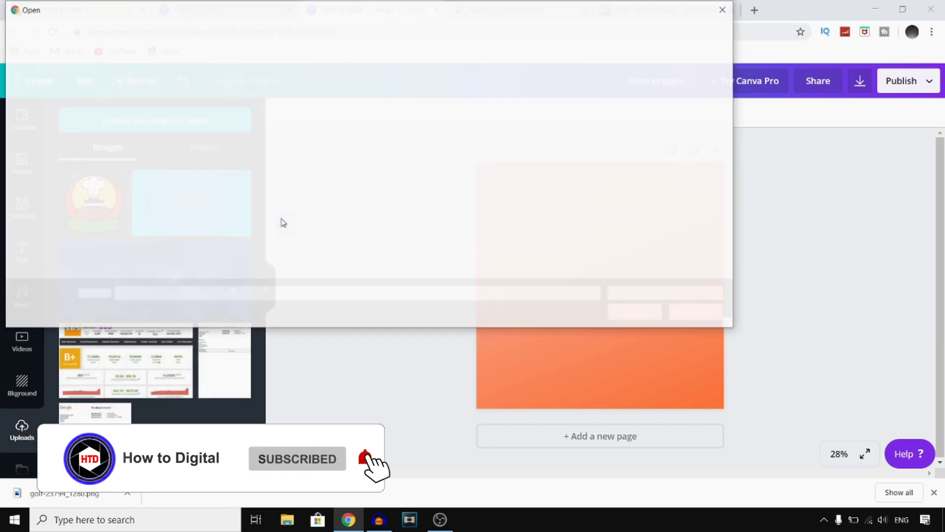
pyautogui.click(55, 182)
pyautogui.doubleClick(148, 111)
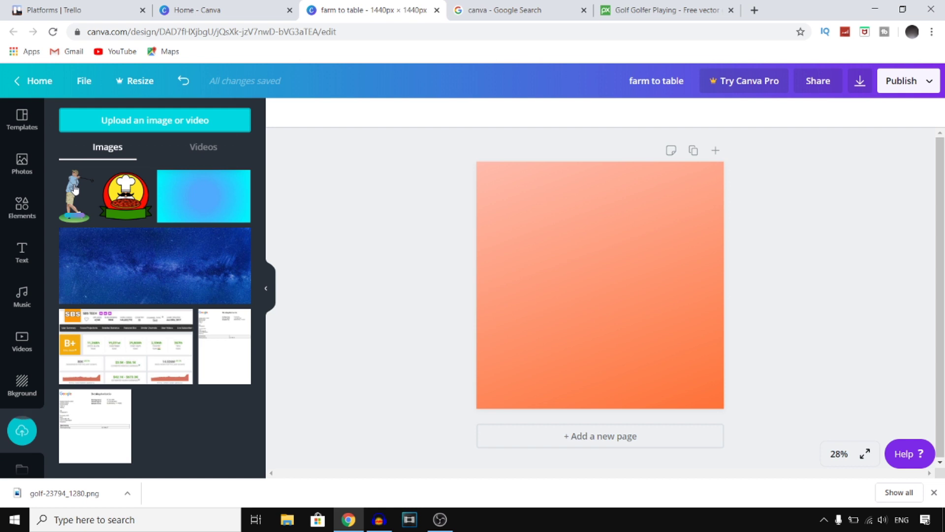
# - Add the uploaded golfer to the page, enlarge it to almost the full page height and place it near the centre
pyautogui.moveTo(75, 189)
pyautogui.click(75, 189)
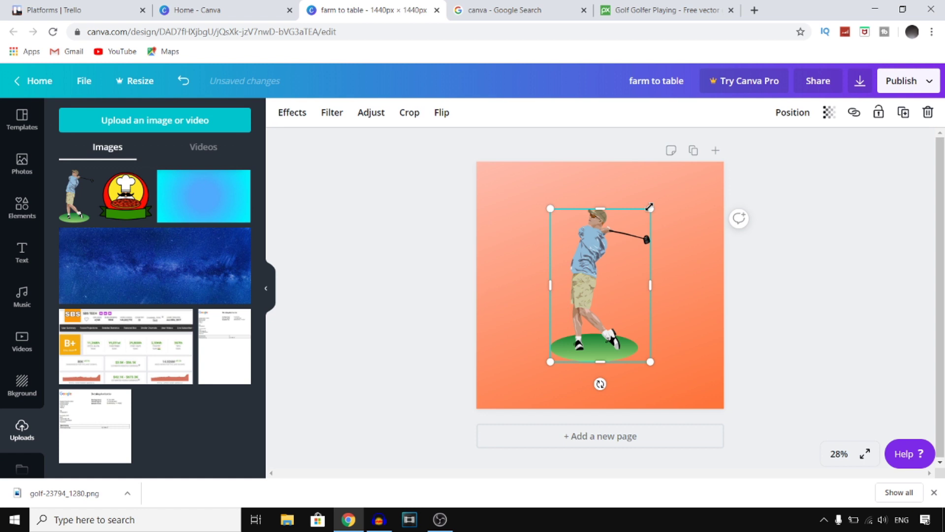
pyautogui.moveTo(649, 207); pyautogui.dragTo(719, 150)
pyautogui.moveTo(652, 264); pyautogui.dragTo(642, 275)
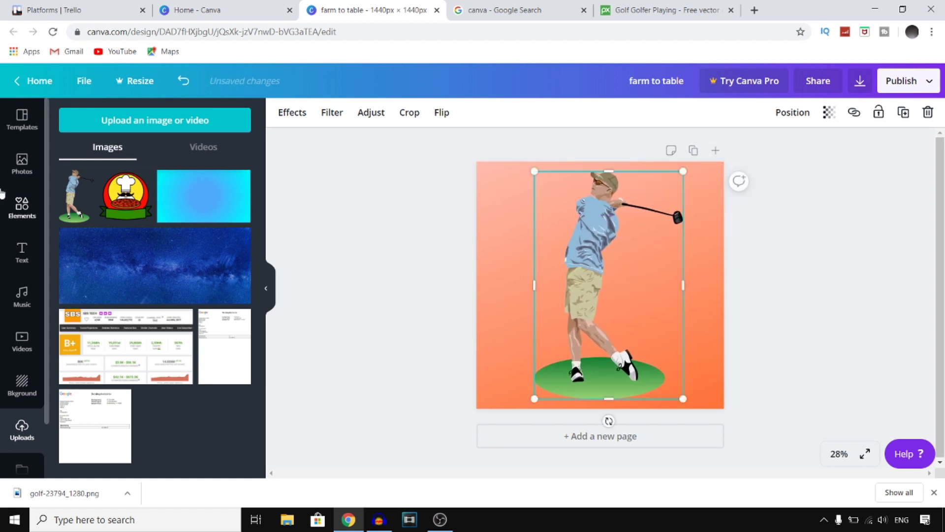
# - Remove the orange gradient, add the uploaded blue gradient image and enlarge it to cover the whole page
pyautogui.click(702, 260)
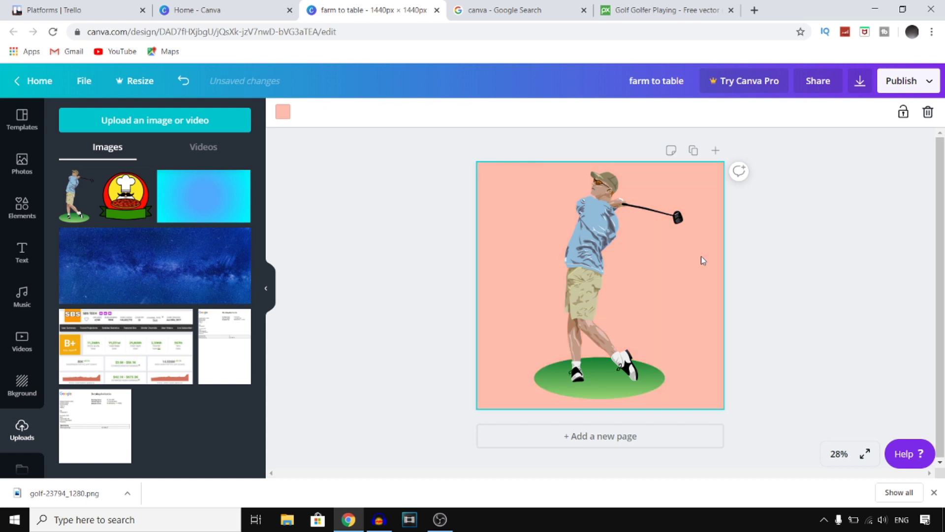
pyautogui.click(182, 204)
pyautogui.moveTo(676, 247); pyautogui.dragTo(851, 145)
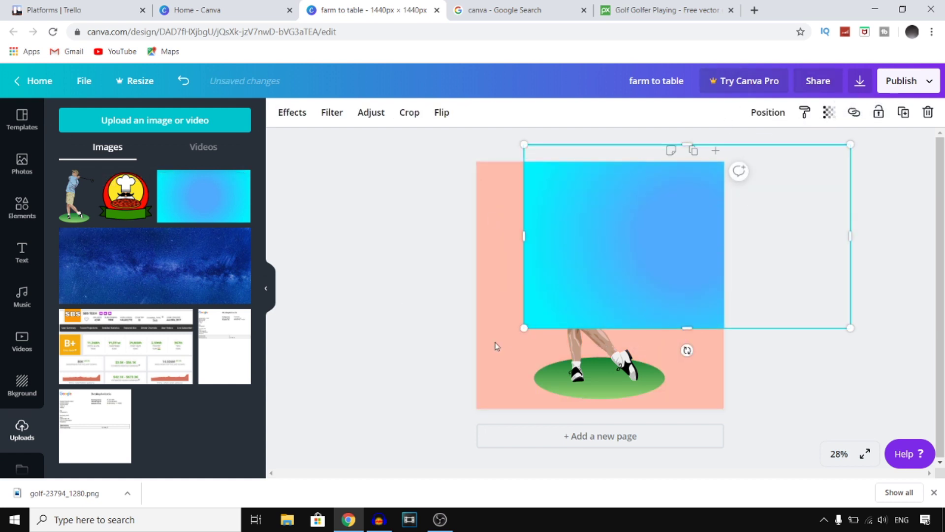
pyautogui.moveTo(523, 325); pyautogui.dragTo(372, 498)
pyautogui.moveTo(660, 276); pyautogui.dragTo(695, 265)
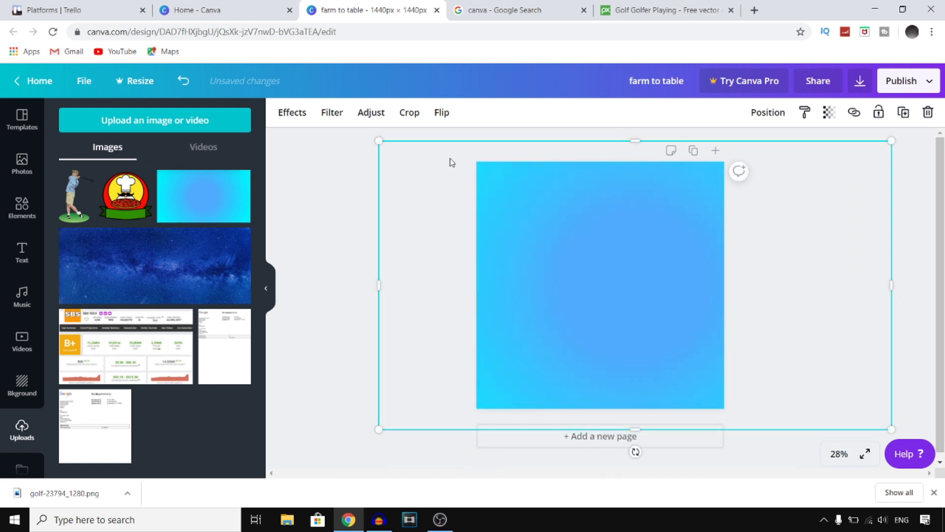
# - Send the blue gradient image backward behind the golfer and deselect it
pyautogui.click(771, 112)
pyautogui.click(713, 151)
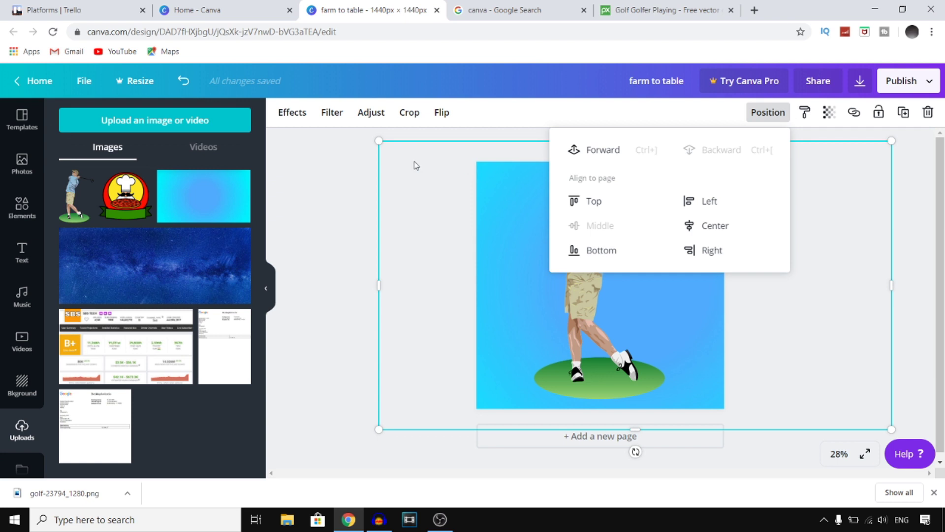
pyautogui.click(347, 175)
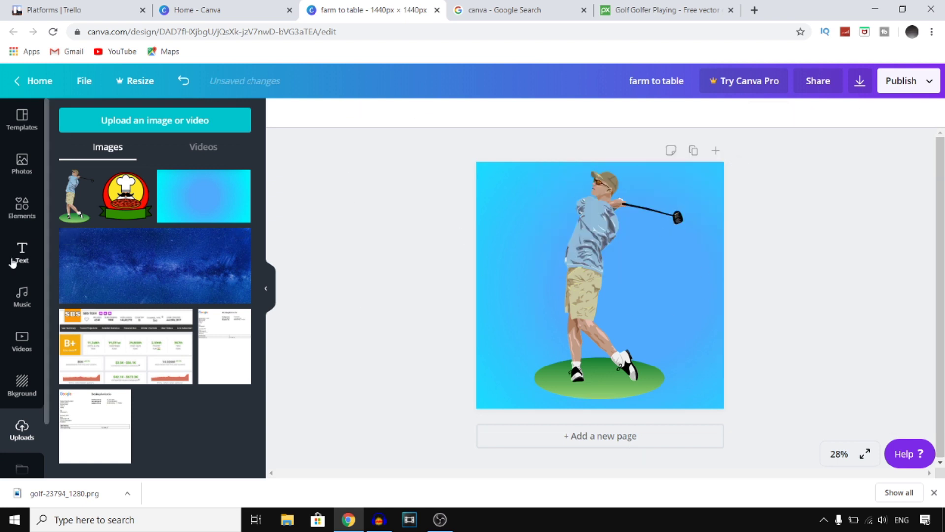
pyautogui.scroll(-2, 24, 263)
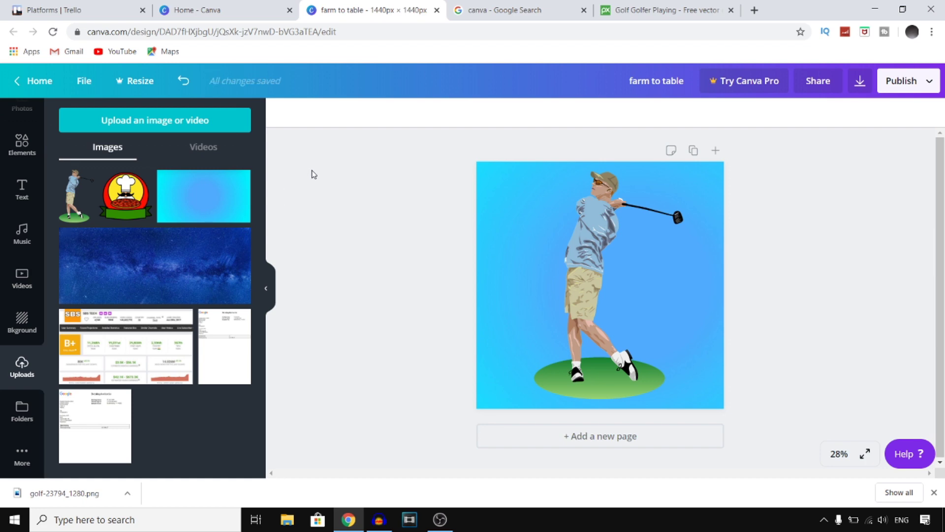
pyautogui.click(237, 10)
pyautogui.click(635, 10)
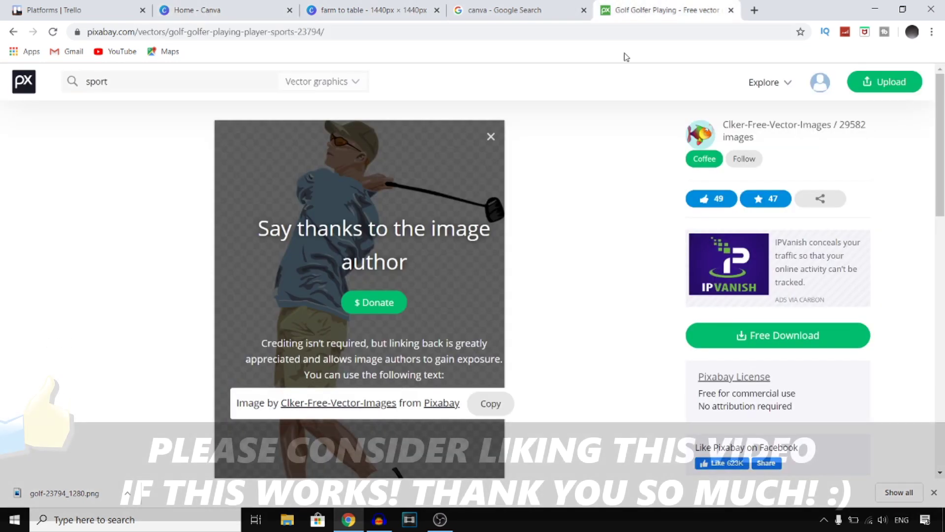
pyautogui.click(266, 11)
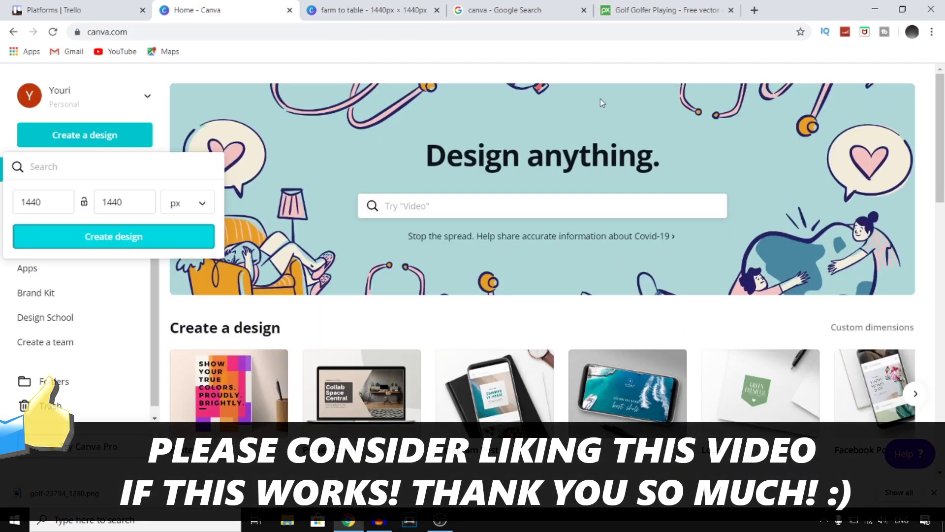